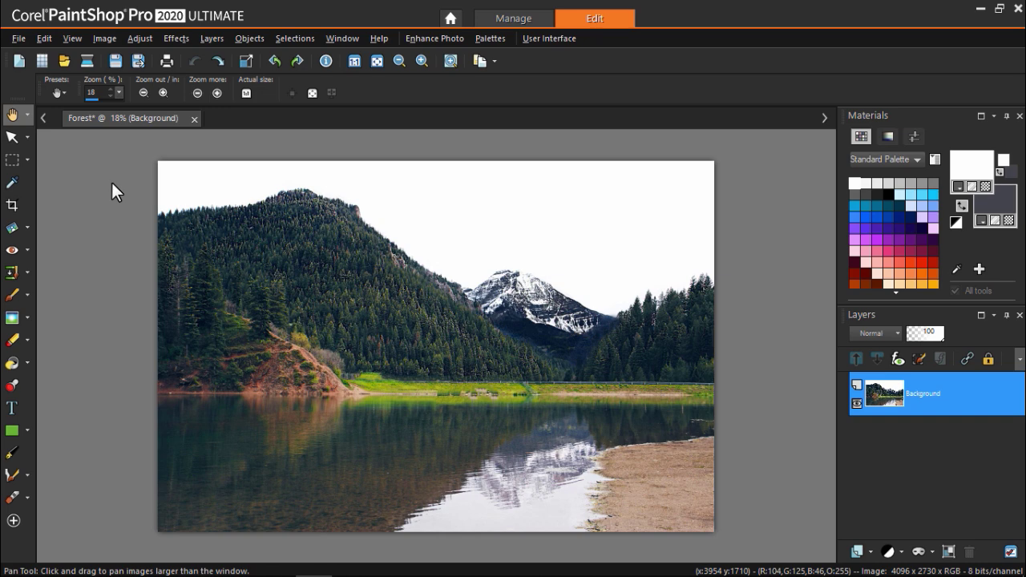
Apply a Brightness/Contrast adjustment of -16 brightness and -19 contrast to the photo
{"action": "left_click", "coordinate": [136, 39]}
{"action": "mouse_move", "coordinate": [268, 198]}
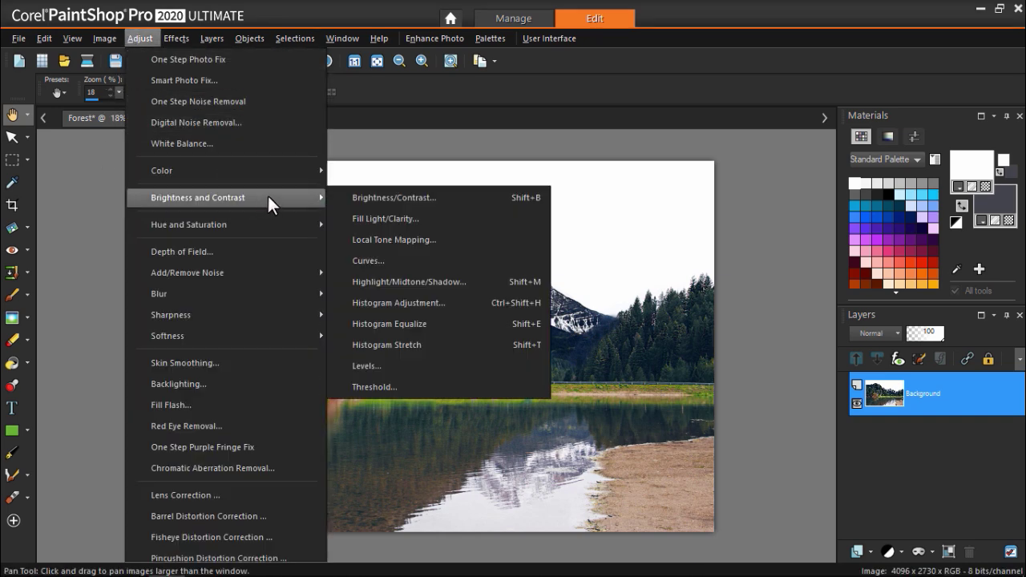
{"action": "left_click", "coordinate": [359, 194]}
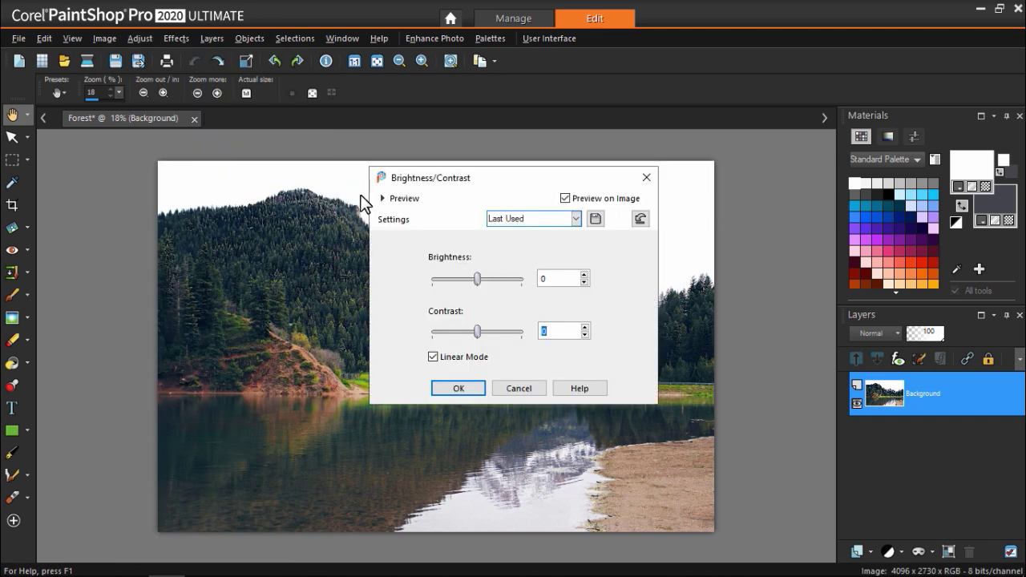
{"action": "left_click_drag", "start_coordinate": [496, 175], "coordinate": [780, 131]}
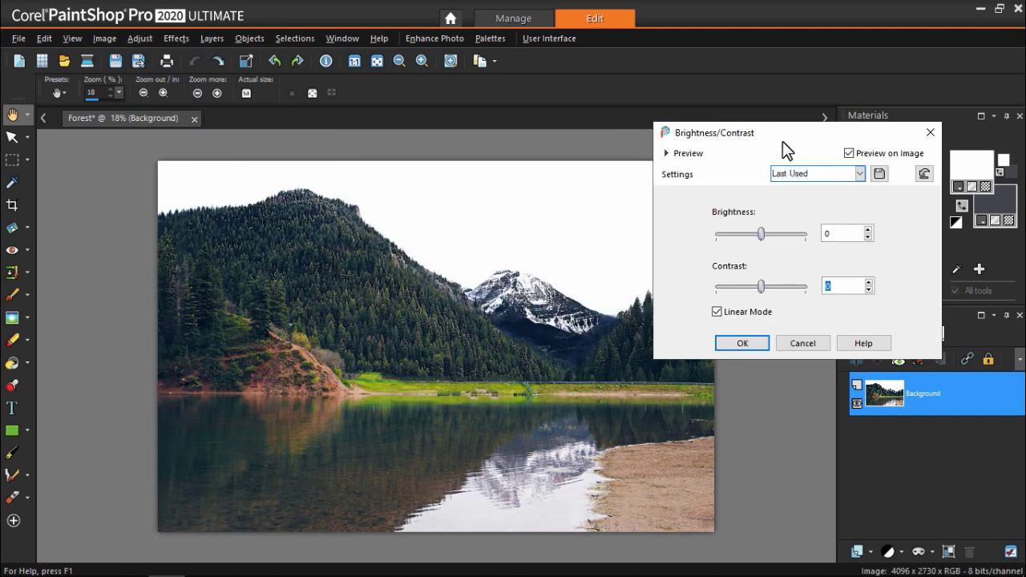
{"action": "left_click_drag", "start_coordinate": [761, 232], "coordinate": [752, 287]}
{"action": "left_click", "coordinate": [849, 152]}
{"action": "left_click", "coordinate": [849, 152]}
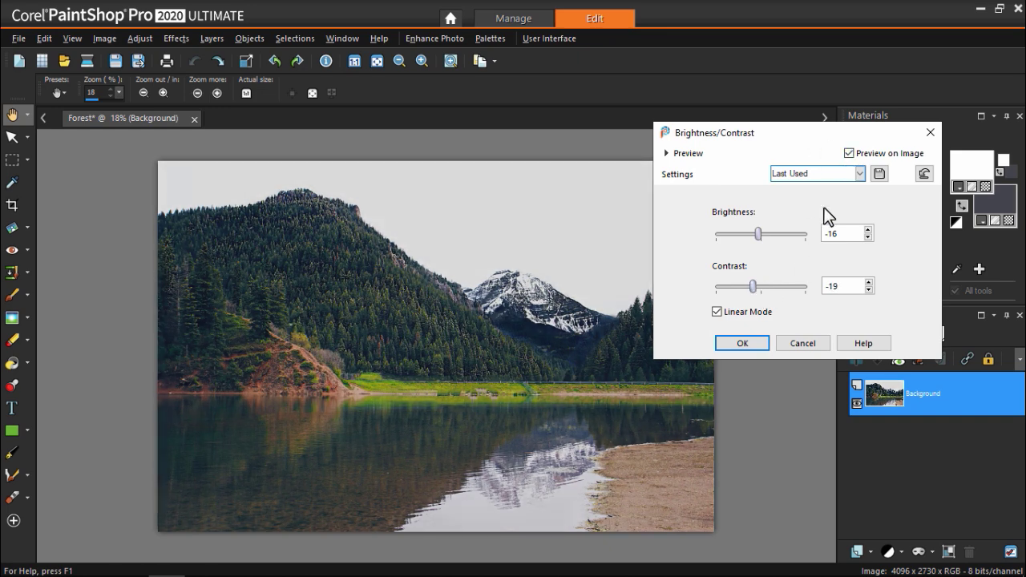
{"action": "left_click", "coordinate": [744, 343]}
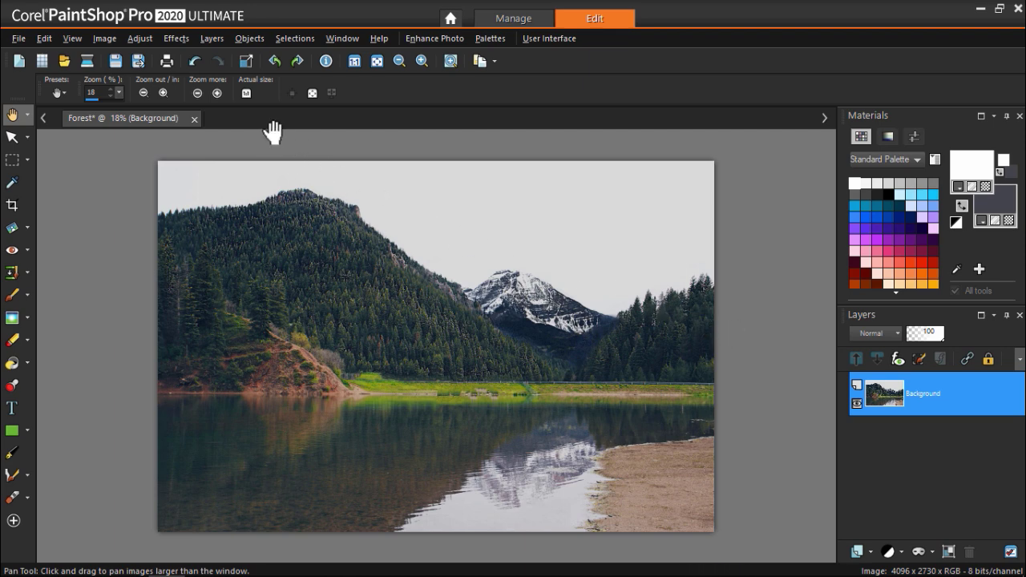
Add a new raster layer named 'Fog' above the Background
{"action": "left_click", "coordinate": [213, 38]}
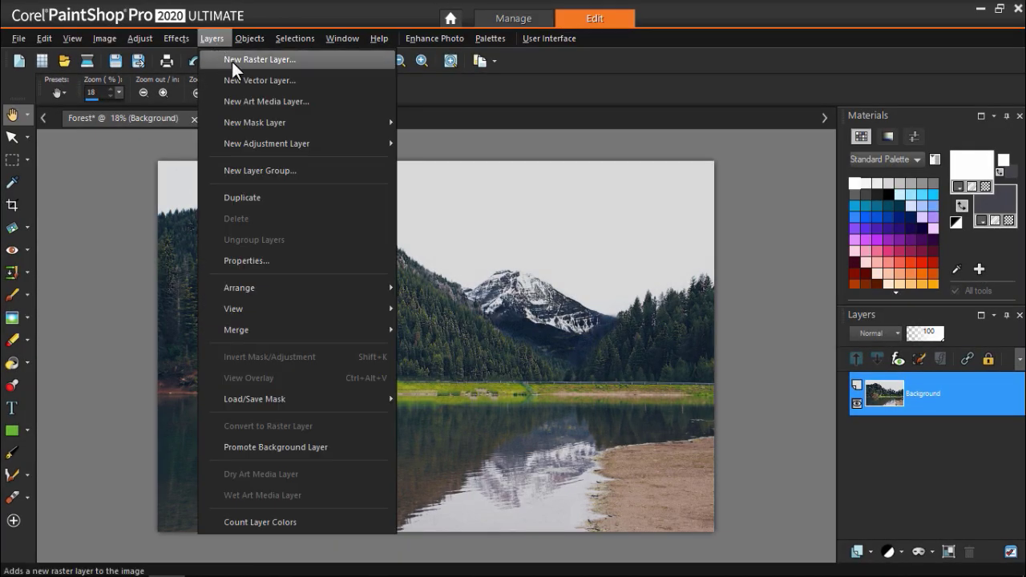
{"action": "left_click", "coordinate": [231, 59]}
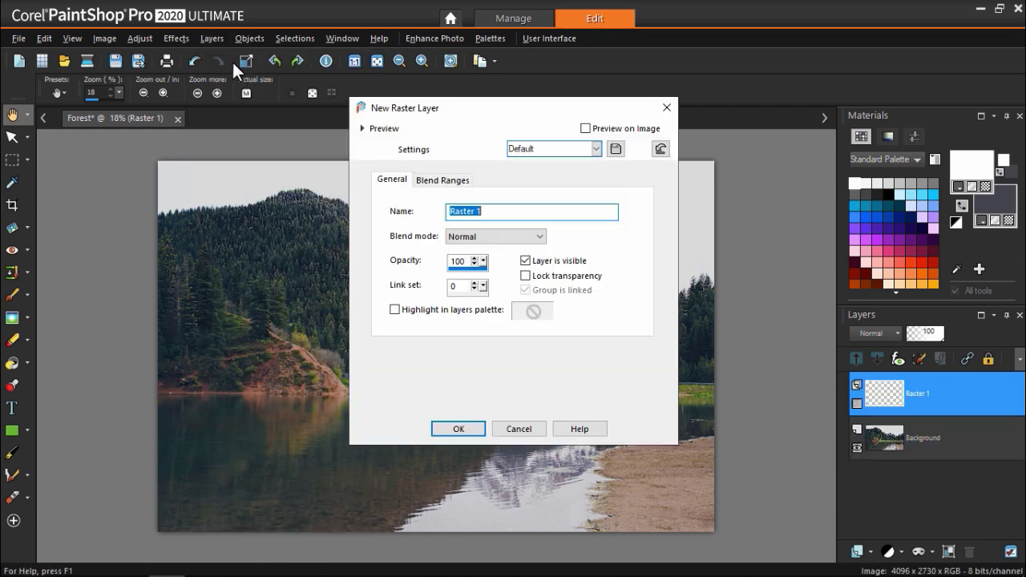
{"action": "key", "text": "BackSpace"}
{"action": "type", "text": "Fog"}
{"action": "left_click", "coordinate": [458, 427]}
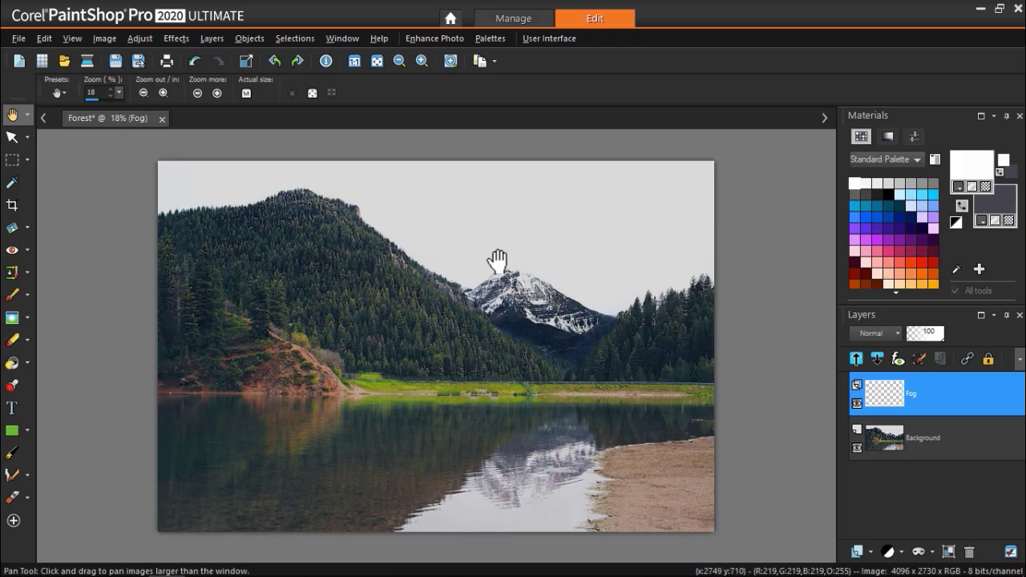
Switch to the Airbrush with size 298, hardness 0, step 25, density 42, opacity 100
{"action": "left_click", "coordinate": [28, 295]}
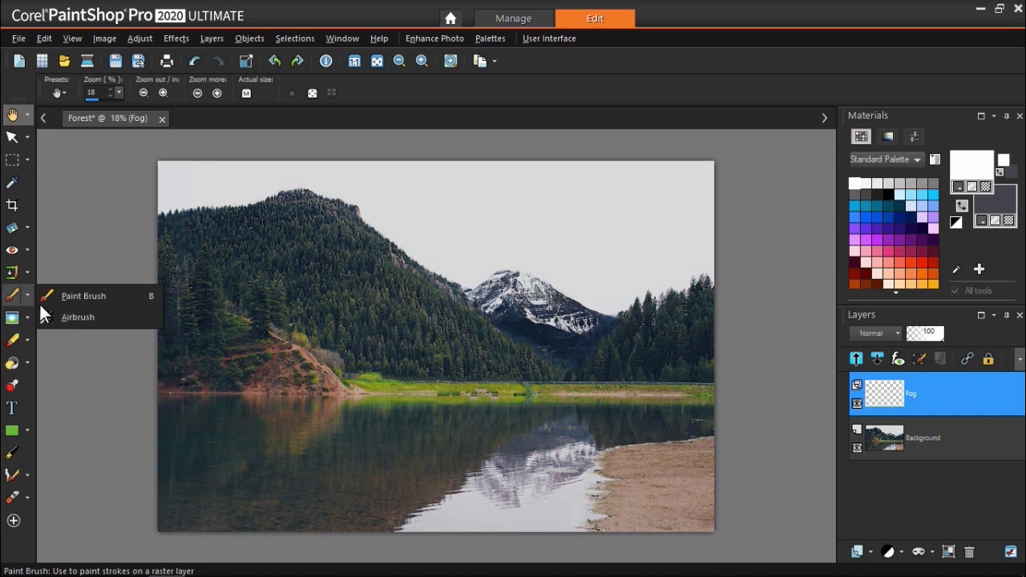
{"action": "left_click", "coordinate": [59, 317]}
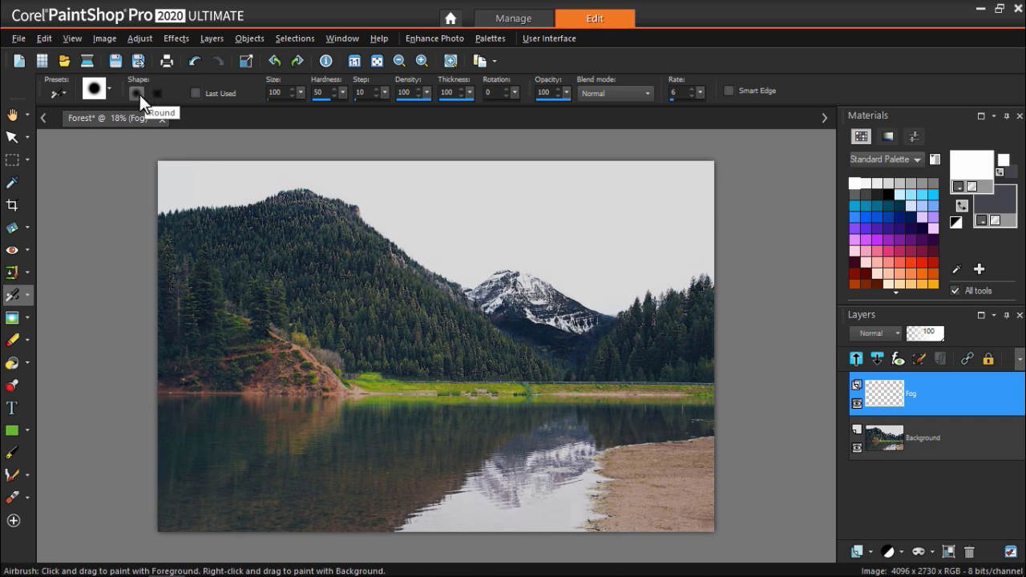
{"action": "left_click_drag", "start_coordinate": [298, 94], "coordinate": [314, 106]}
{"action": "left_click", "coordinate": [341, 92]}
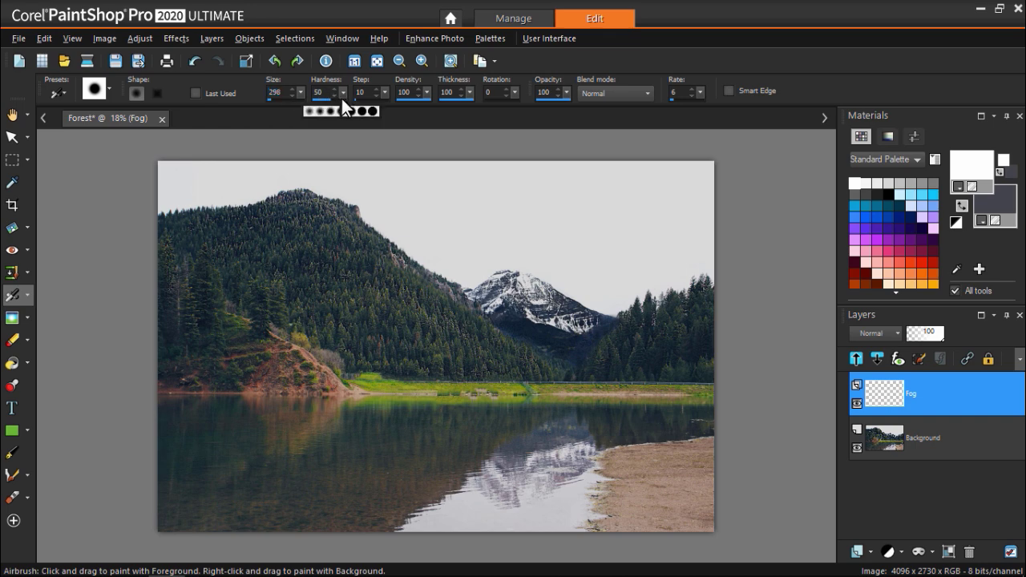
{"action": "left_click", "coordinate": [290, 120]}
{"action": "left_click", "coordinate": [564, 93]}
{"action": "left_click", "coordinate": [573, 104]}
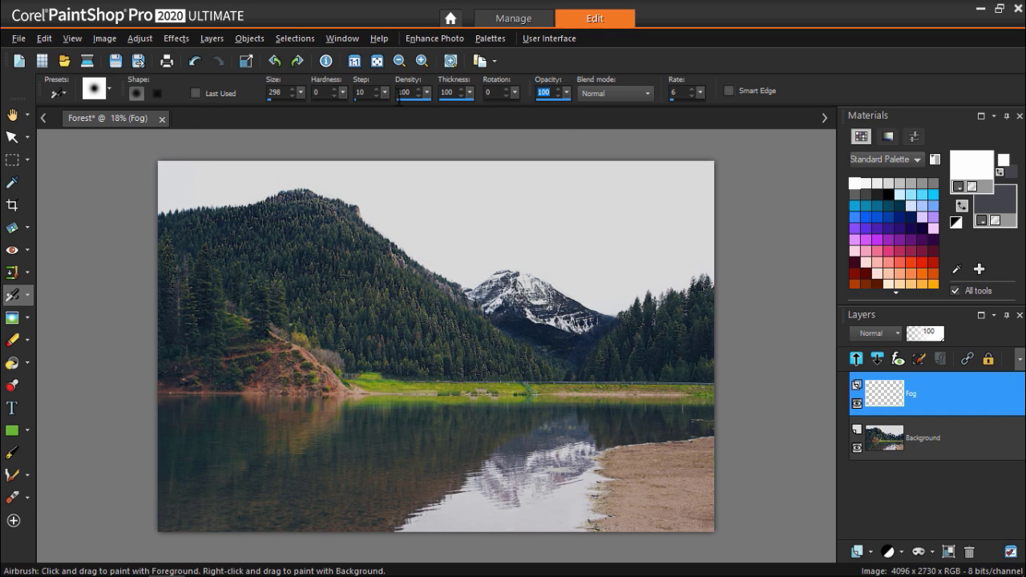
{"action": "left_click_drag", "start_coordinate": [385, 91], "coordinate": [393, 104]}
{"action": "left_click", "coordinate": [425, 92]}
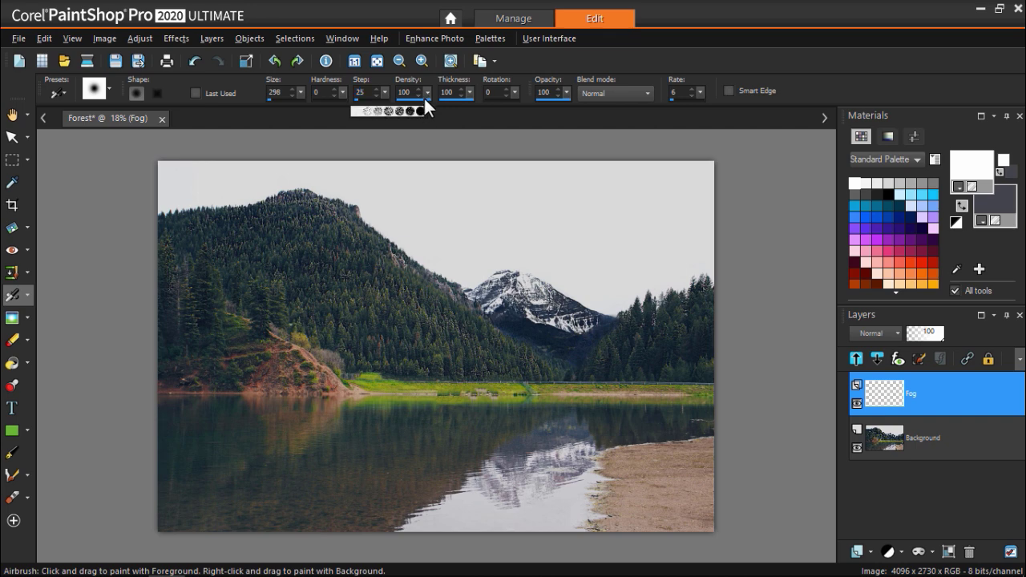
Airbrush a white fog streak along the shoreline, then lighter fog over the water
{"action": "left_click", "coordinate": [375, 109]}
{"action": "mouse_move", "coordinate": [607, 382]}
{"action": "left_mouse_down"}
{"action": "mouse_move", "coordinate": [704, 395]}
{"action": "mouse_move", "coordinate": [360, 395]}
{"action": "mouse_move", "coordinate": [435, 416]}
{"action": "mouse_move", "coordinate": [608, 412]}
{"action": "mouse_move", "coordinate": [417, 418]}
{"action": "mouse_move", "coordinate": [304, 393]}
{"action": "mouse_move", "coordinate": [352, 401]}
{"action": "mouse_move", "coordinate": [145, 399]}
{"action": "mouse_move", "coordinate": [310, 404]}
{"action": "mouse_move", "coordinate": [376, 382]}
{"action": "mouse_move", "coordinate": [473, 381]}
{"action": "mouse_move", "coordinate": [638, 391]}
{"action": "mouse_move", "coordinate": [545, 393]}
{"action": "mouse_move", "coordinate": [693, 393]}
{"action": "mouse_move", "coordinate": [697, 404]}
{"action": "mouse_move", "coordinate": [488, 416]}
{"action": "mouse_move", "coordinate": [331, 394]}
{"action": "left_mouse_up"}
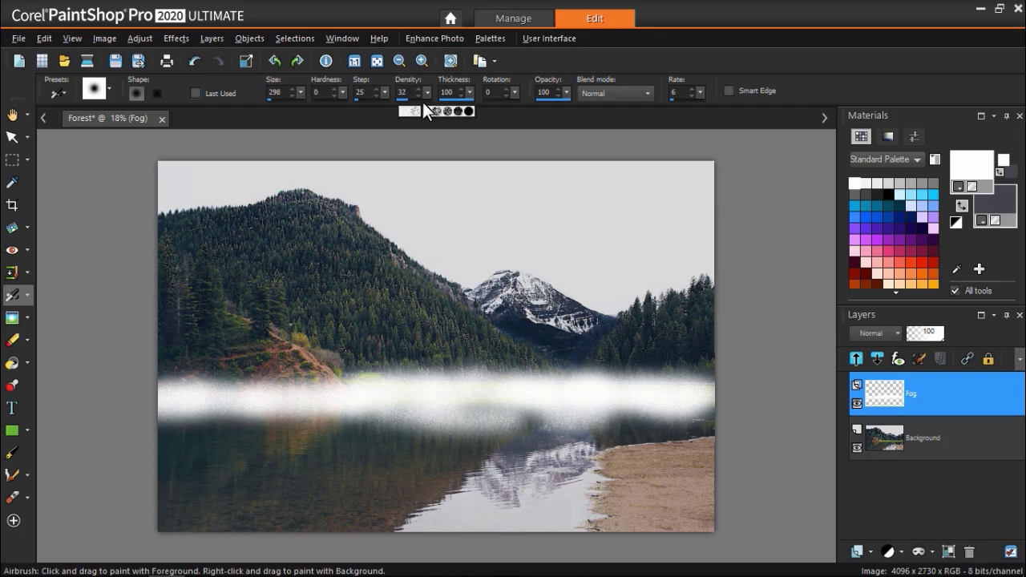
{"action": "left_click_drag", "start_coordinate": [419, 107], "coordinate": [415, 108]}
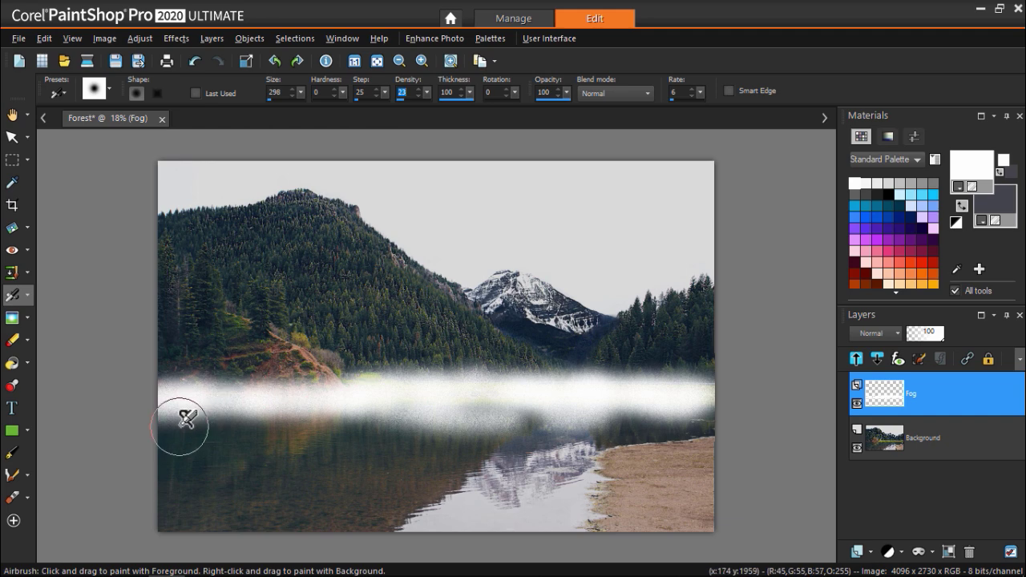
{"action": "mouse_move", "coordinate": [208, 419]}
{"action": "left_mouse_down"}
{"action": "mouse_move", "coordinate": [254, 424]}
{"action": "mouse_move", "coordinate": [163, 432]}
{"action": "mouse_move", "coordinate": [441, 420]}
{"action": "mouse_move", "coordinate": [449, 427]}
{"action": "mouse_move", "coordinate": [425, 429]}
{"action": "mouse_move", "coordinate": [522, 440]}
{"action": "mouse_move", "coordinate": [680, 418]}
{"action": "mouse_move", "coordinate": [705, 423]}
{"action": "mouse_move", "coordinate": [703, 434]}
{"action": "mouse_move", "coordinate": [669, 453]}
{"action": "mouse_move", "coordinate": [628, 451]}
{"action": "mouse_move", "coordinate": [671, 456]}
{"action": "mouse_move", "coordinate": [636, 475]}
{"action": "mouse_move", "coordinate": [682, 479]}
{"action": "left_mouse_up"}
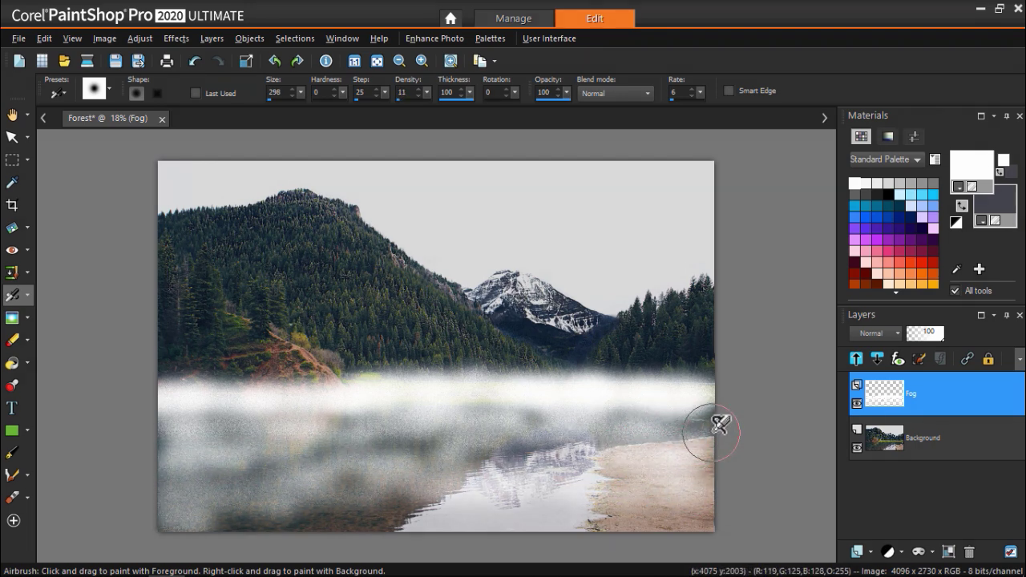
Change the airbrush tip to the Cloud preset at size 100
{"action": "left_click", "coordinate": [108, 94]}
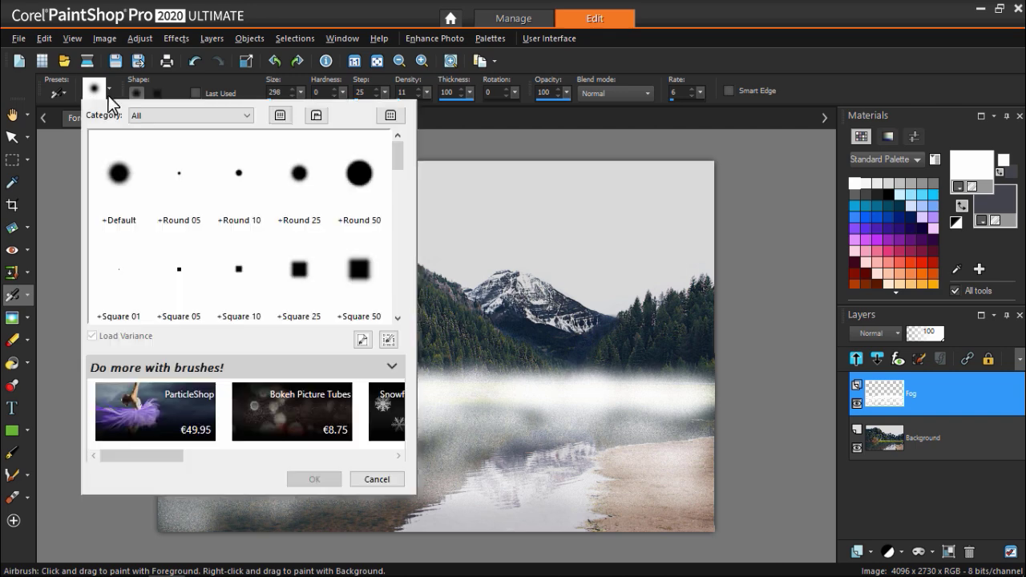
{"action": "left_click_drag", "start_coordinate": [393, 164], "coordinate": [397, 206]}
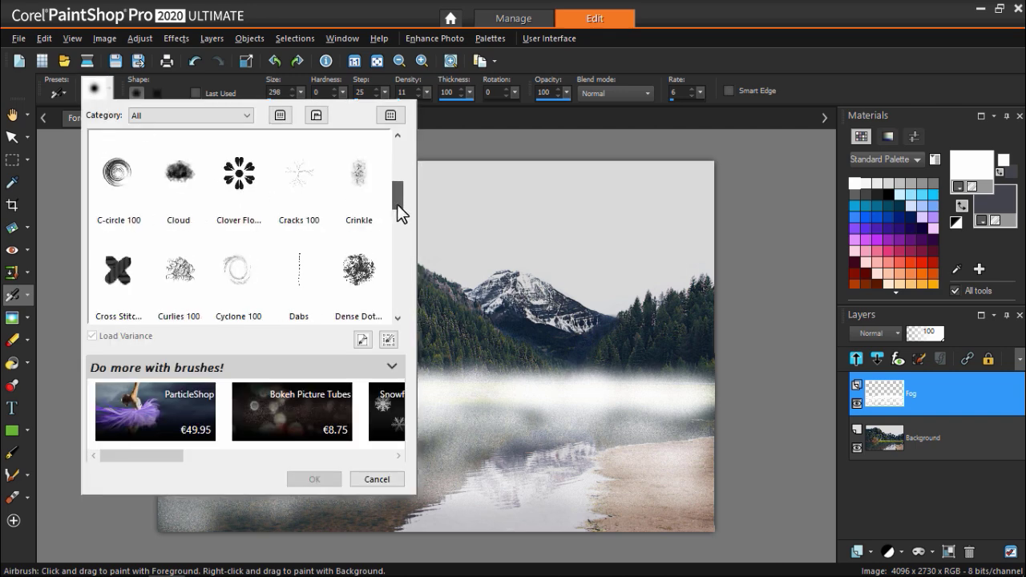
{"action": "left_click", "coordinate": [362, 186]}
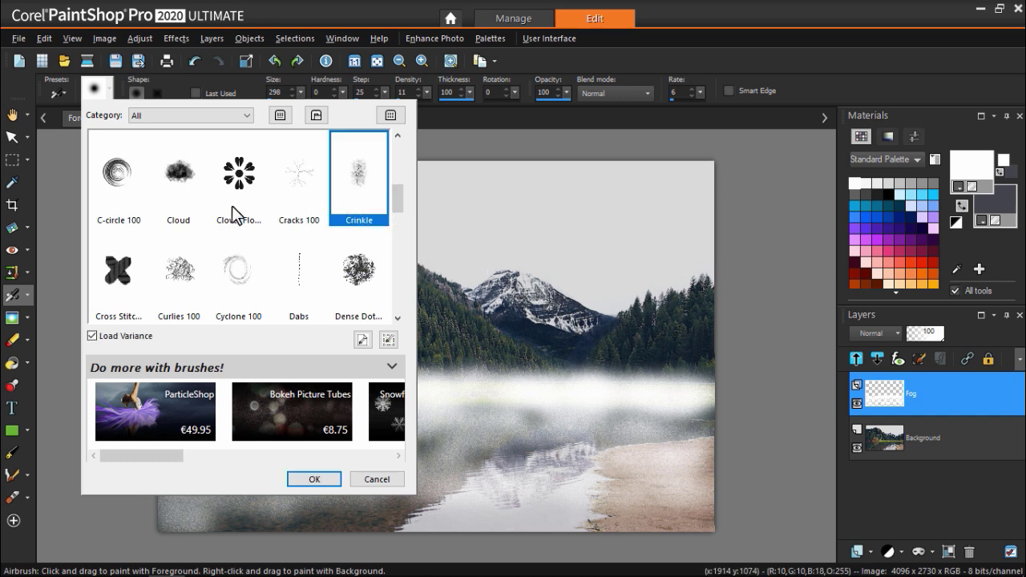
{"action": "left_click", "coordinate": [183, 193]}
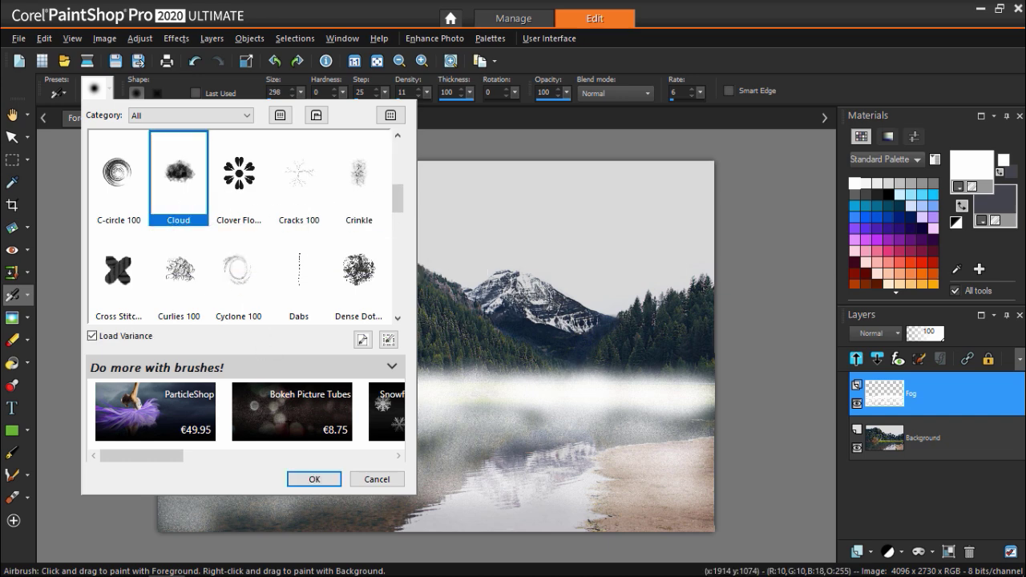
{"action": "left_click", "coordinate": [313, 479]}
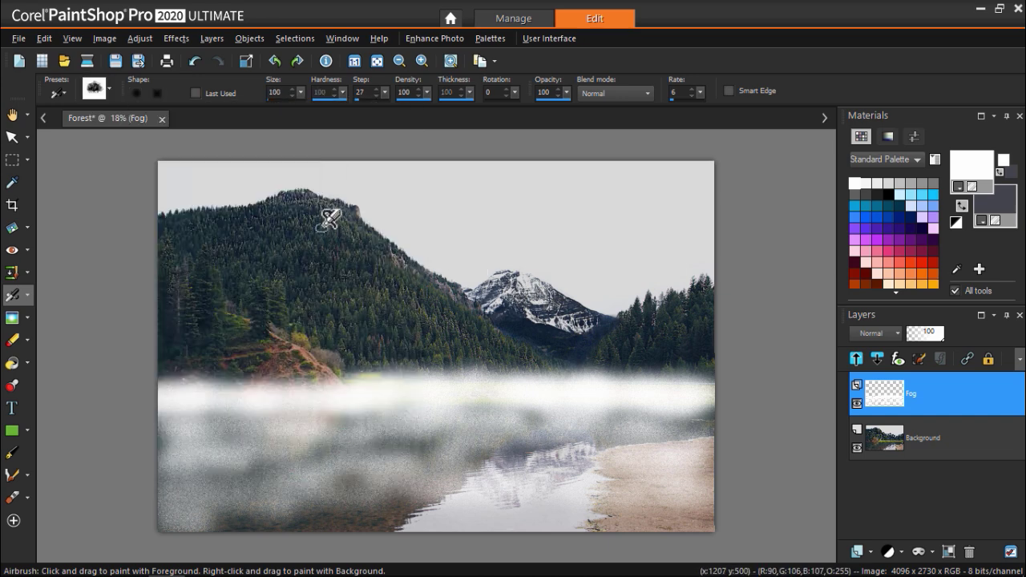
Add a new raster layer named 'Mist'
{"action": "left_click", "coordinate": [211, 38]}
{"action": "left_click", "coordinate": [257, 57]}
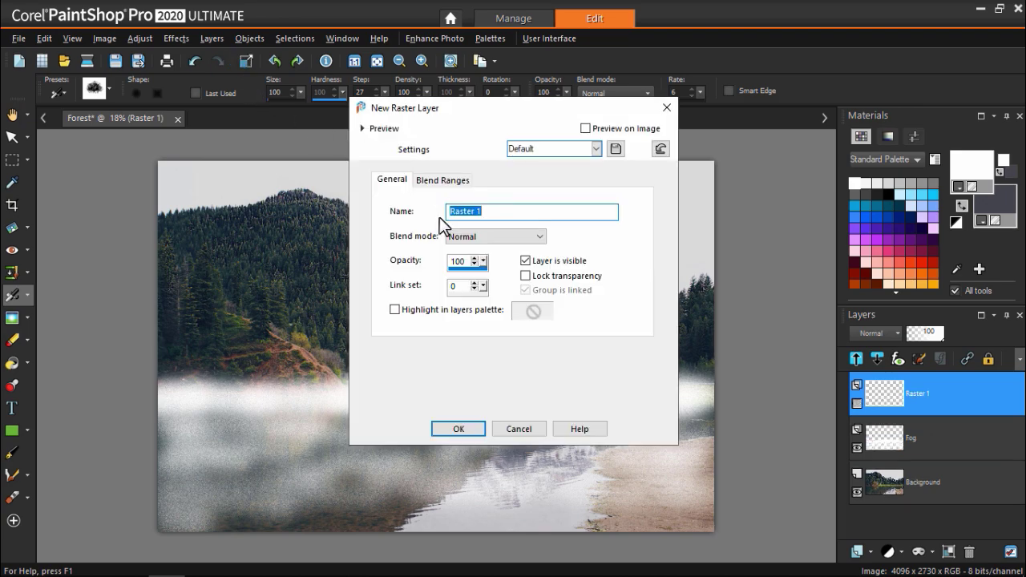
{"action": "key", "text": "BackSpace"}
{"action": "type", "text": "Mist"}
{"action": "left_click", "coordinate": [460, 428]}
At brush size 373 and lower density, paint mist along the top of the fog band
{"action": "left_click_drag", "start_coordinate": [301, 93], "coordinate": [345, 113]}
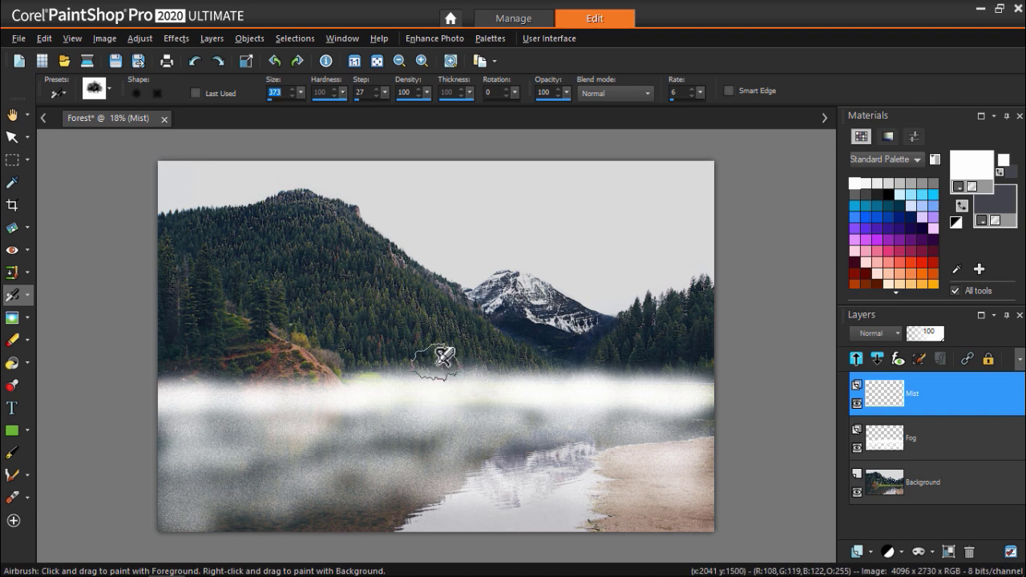
{"action": "left_click_drag", "start_coordinate": [427, 93], "coordinate": [378, 114]}
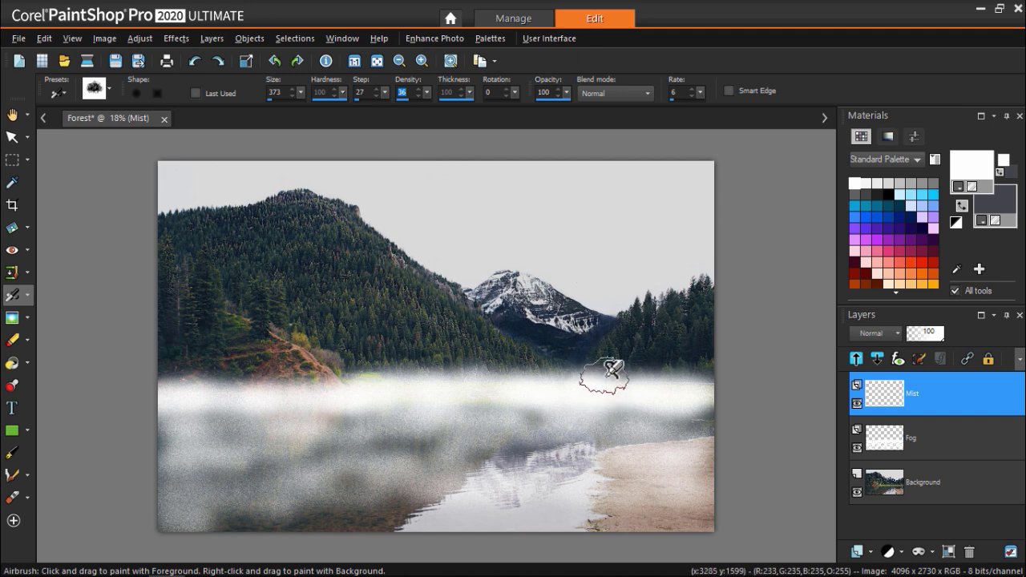
{"action": "mouse_move", "coordinate": [613, 368]}
{"action": "left_mouse_down"}
{"action": "mouse_move", "coordinate": [672, 377]}
{"action": "mouse_move", "coordinate": [570, 376]}
{"action": "mouse_move", "coordinate": [508, 389]}
{"action": "mouse_move", "coordinate": [468, 373]}
{"action": "mouse_move", "coordinate": [345, 377]}
{"action": "mouse_move", "coordinate": [313, 392]}
{"action": "mouse_move", "coordinate": [174, 389]}
{"action": "mouse_move", "coordinate": [273, 406]}
{"action": "mouse_move", "coordinate": [527, 381]}
{"action": "mouse_move", "coordinate": [710, 398]}
{"action": "left_mouse_up"}
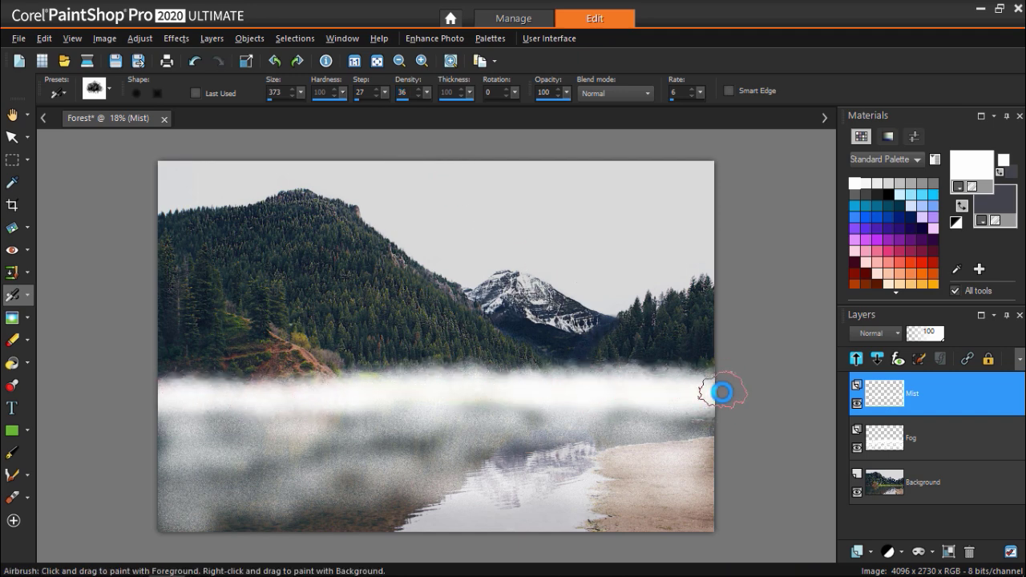
{"action": "left_click_drag", "start_coordinate": [426, 93], "coordinate": [406, 110]}
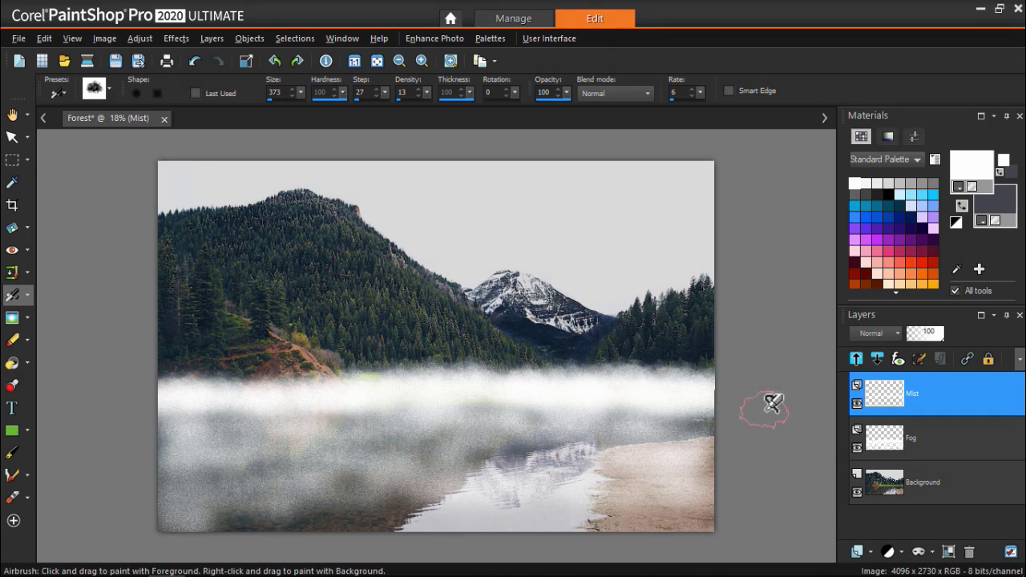
Move the Fog layer above the Mist layer in the Layers palette
{"action": "left_click", "coordinate": [898, 441]}
{"action": "mouse_move", "coordinate": [889, 439]}
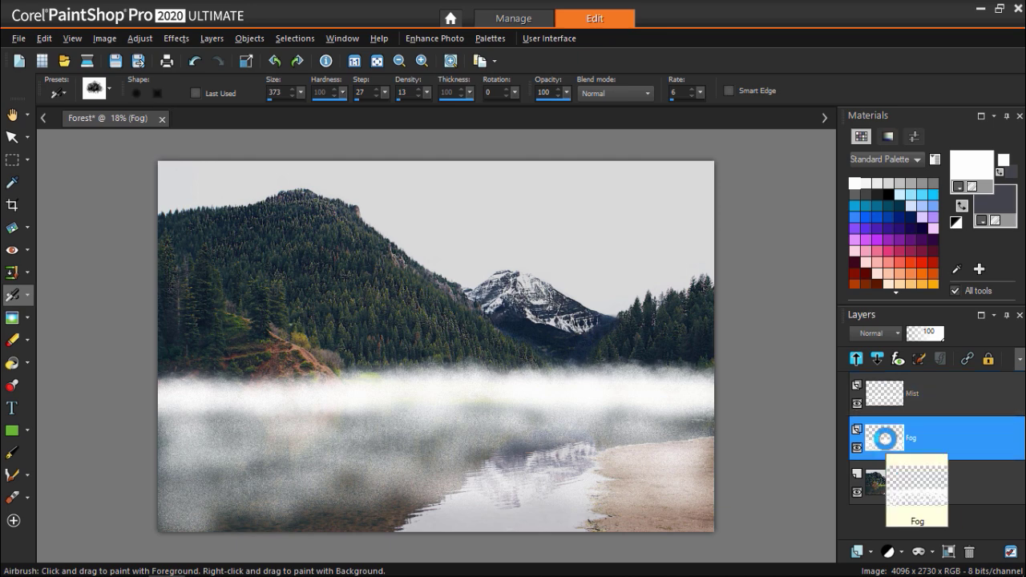
{"action": "left_click_drag", "start_coordinate": [885, 438], "coordinate": [890, 390]}
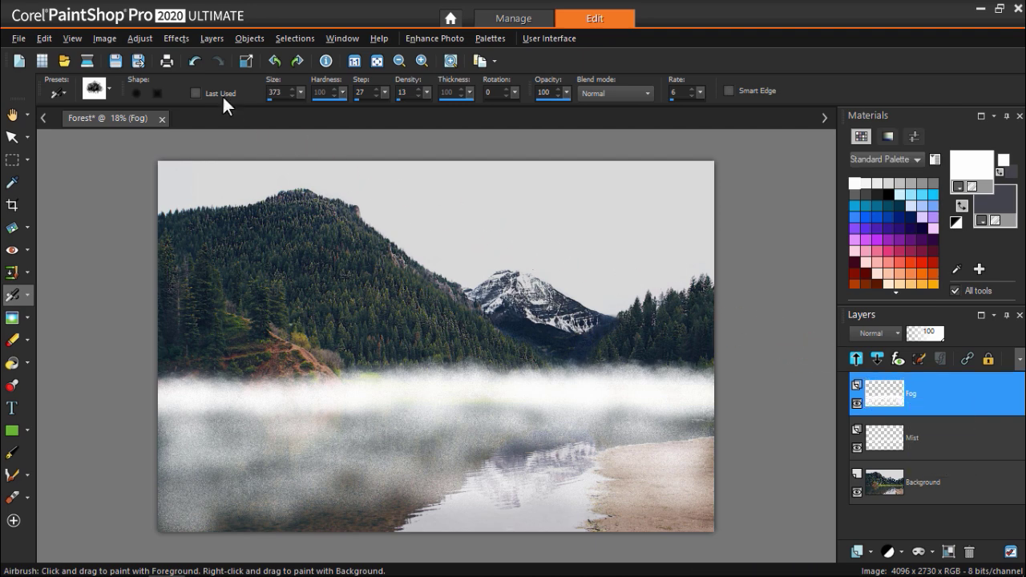
{"action": "left_click", "coordinate": [135, 37]}
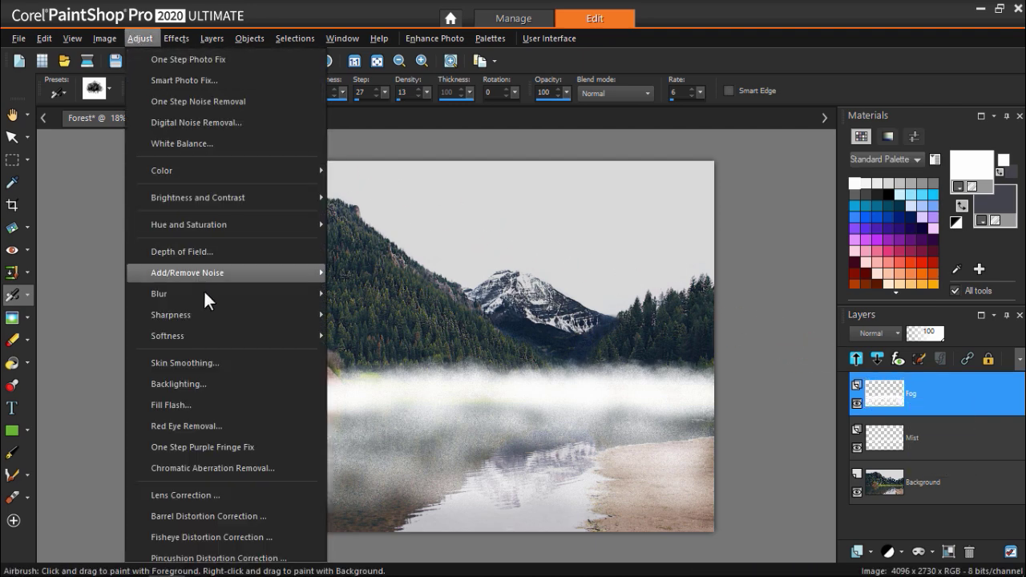
Apply a radius-10 Gaussian Blur to the Fog layer
{"action": "mouse_move", "coordinate": [210, 295]}
{"action": "left_click", "coordinate": [378, 361]}
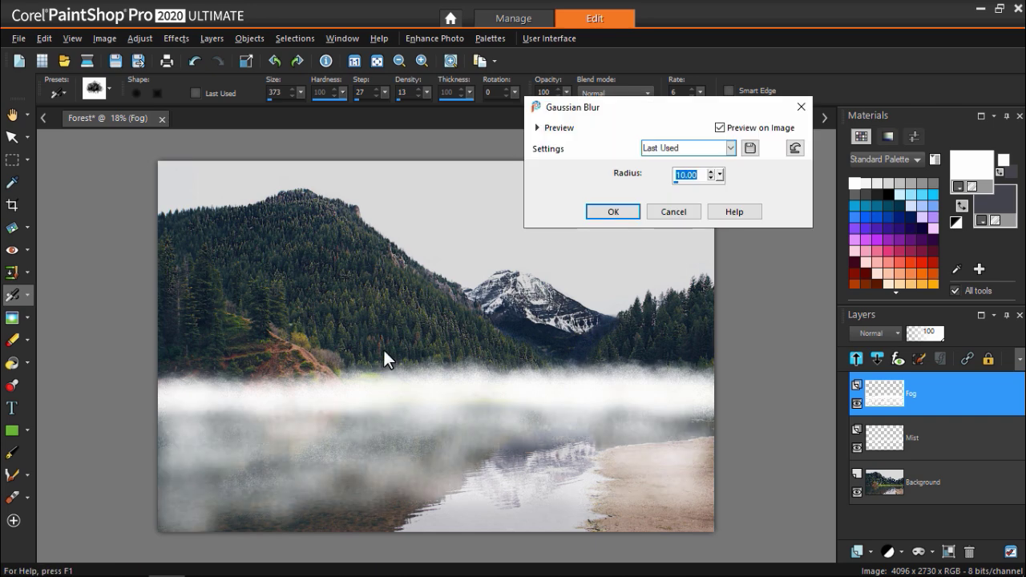
{"action": "scroll", "coordinate": [445, 461], "scroll_direction": "up", "scroll_amount": 1}
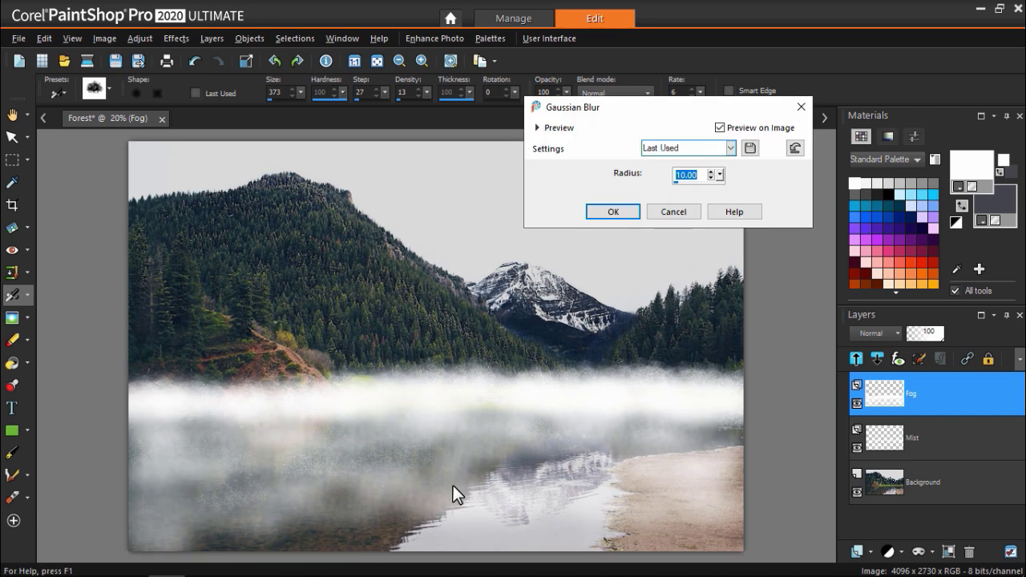
{"action": "left_click", "coordinate": [718, 174]}
{"action": "left_click", "coordinate": [719, 127]}
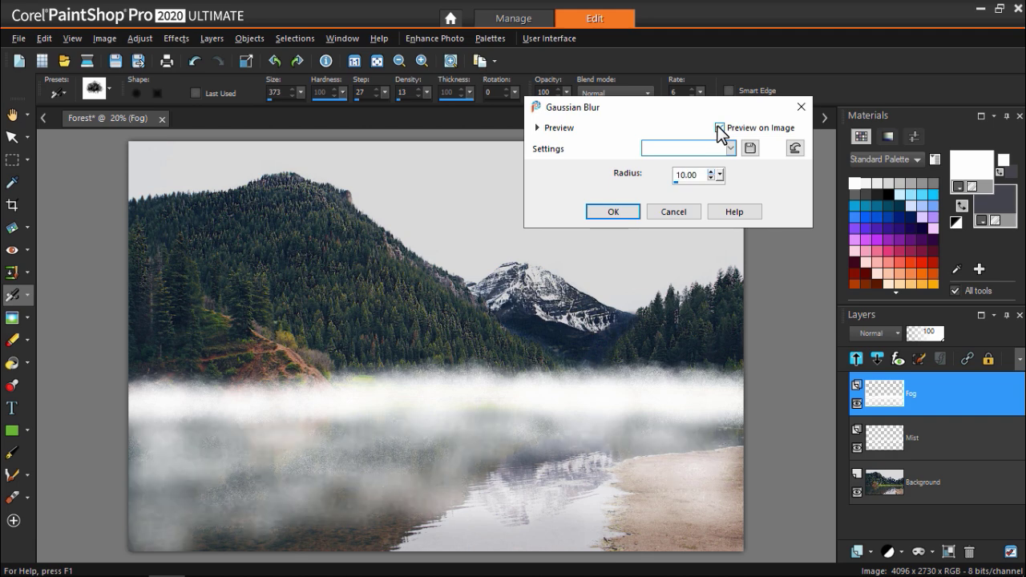
{"action": "left_click", "coordinate": [611, 213]}
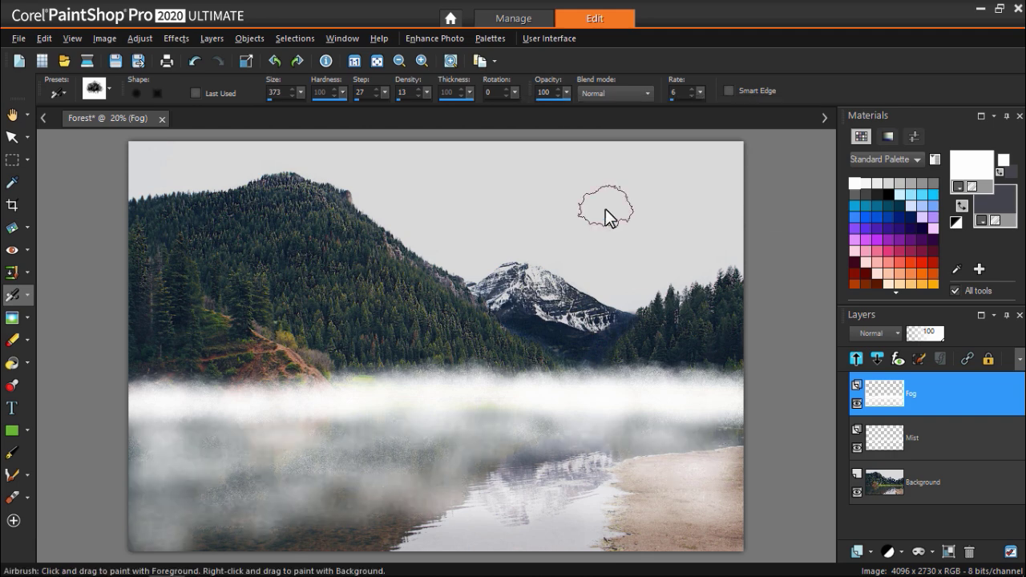
Apply the same radius-10 Gaussian Blur to the Mist layer, then reselect Fog
{"action": "left_click", "coordinate": [921, 438]}
{"action": "left_click", "coordinate": [139, 38]}
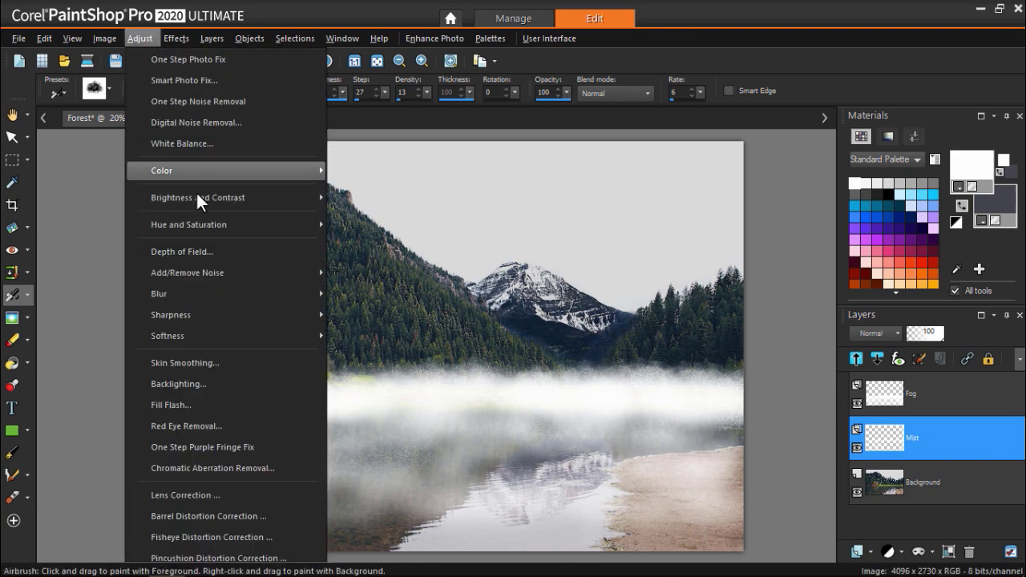
{"action": "mouse_move", "coordinate": [241, 293]}
{"action": "left_click", "coordinate": [357, 353]}
{"action": "left_click", "coordinate": [605, 212]}
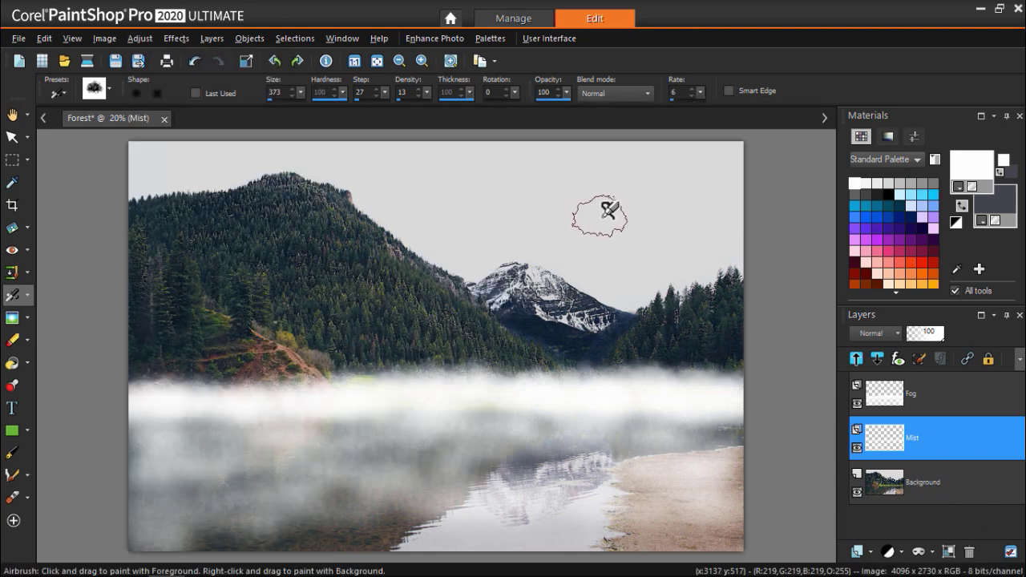
{"action": "left_click", "coordinate": [957, 399]}
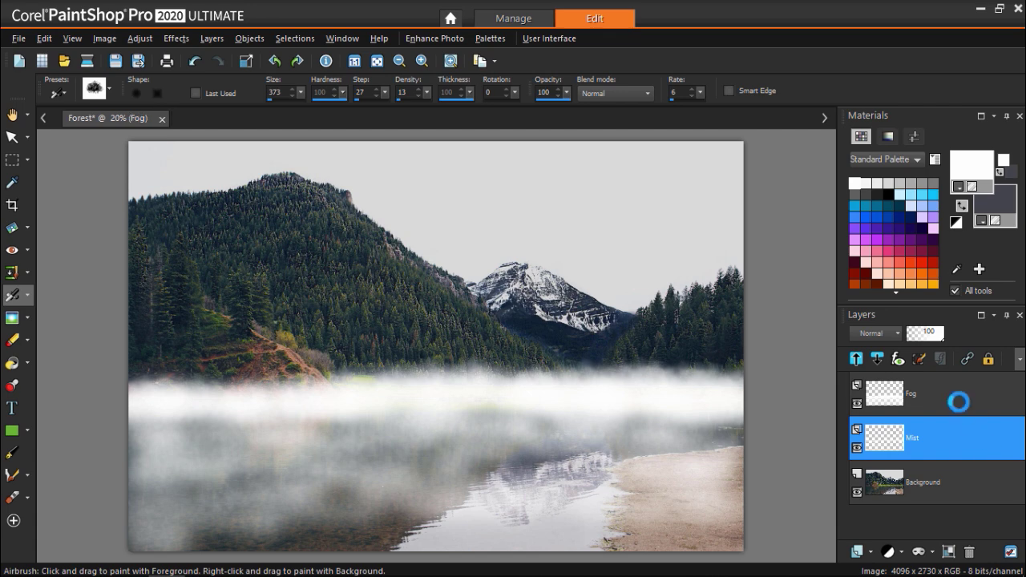
{"action": "left_click_drag", "start_coordinate": [459, 233], "coordinate": [486, 199]}
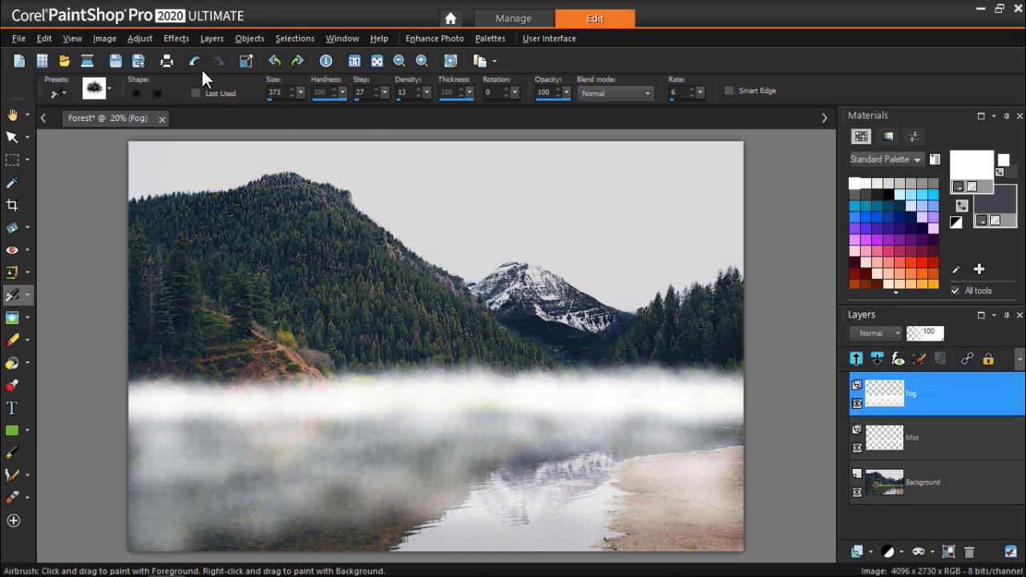
Add a drop shadow to the Fog layer: offsets 1, opacity 50, blur 40
{"action": "left_click", "coordinate": [183, 38]}
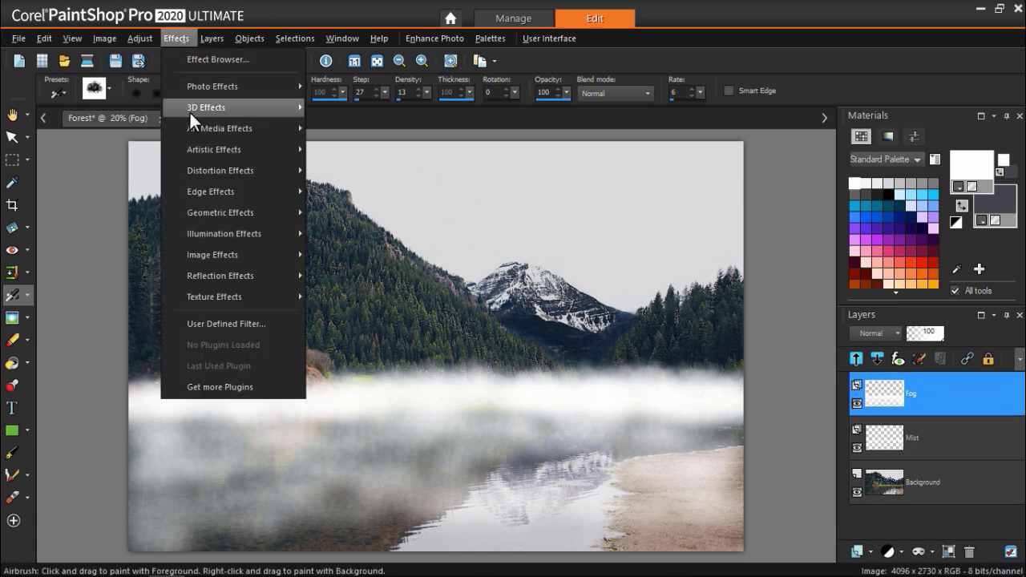
{"action": "mouse_move", "coordinate": [281, 109]}
{"action": "left_click", "coordinate": [367, 167]}
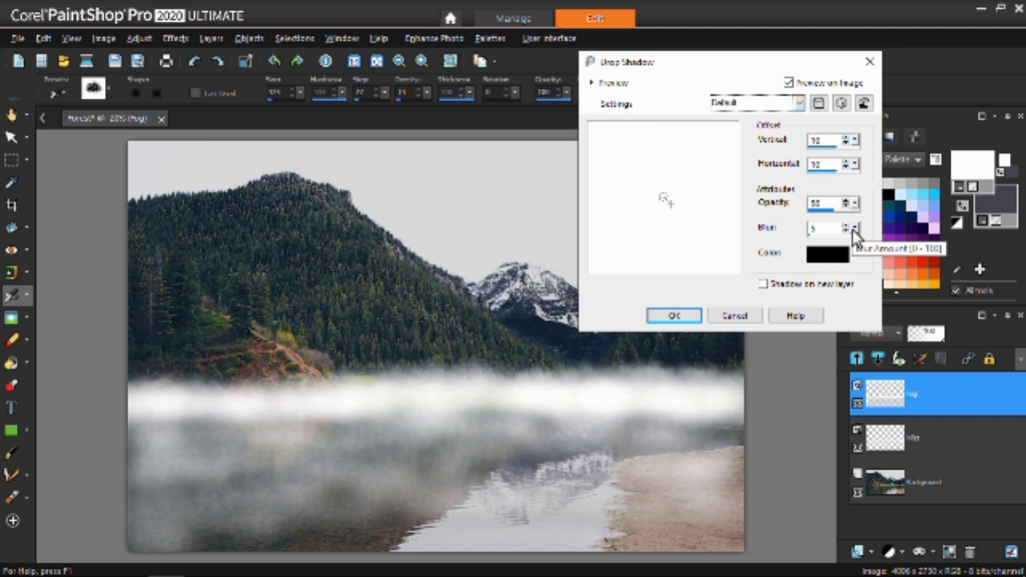
{"action": "left_click_drag", "start_coordinate": [853, 228], "coordinate": [873, 242]}
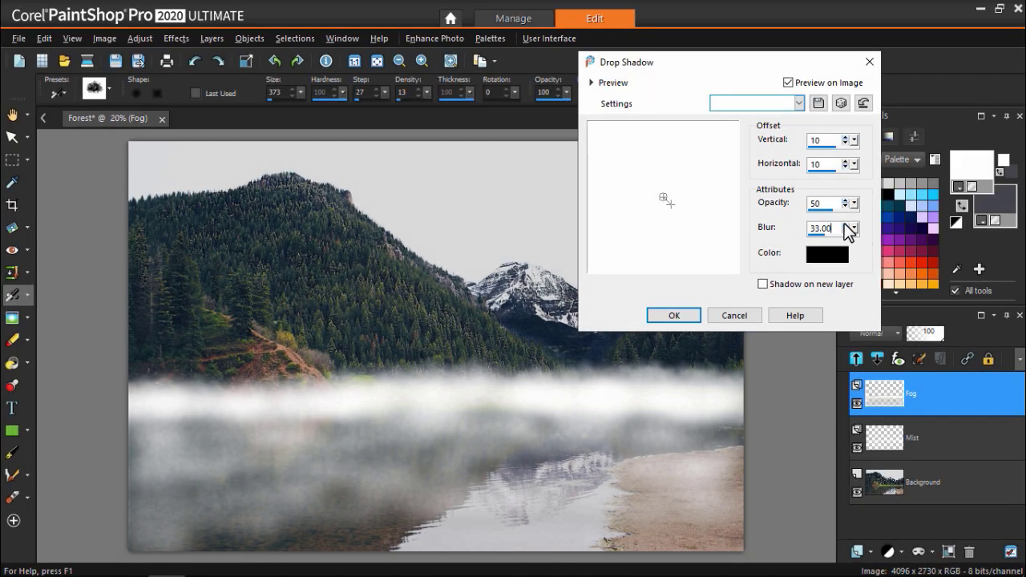
{"action": "left_click", "coordinate": [844, 226]}
{"action": "left_click", "coordinate": [694, 316]}
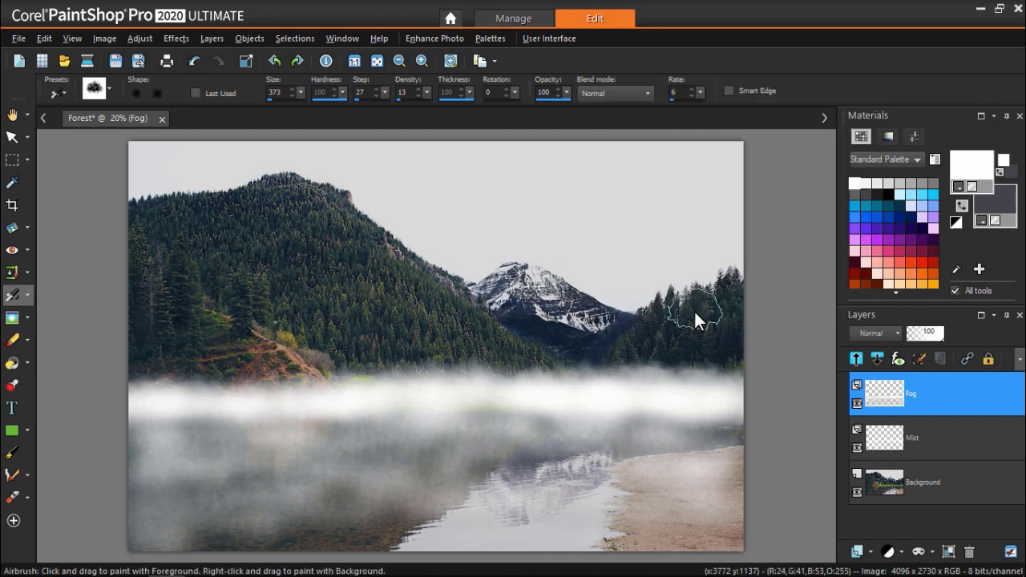
Apply the same drop shadow (offsets 1, opacity 50, blur 40) to the Mist layer
{"action": "left_click", "coordinate": [898, 438]}
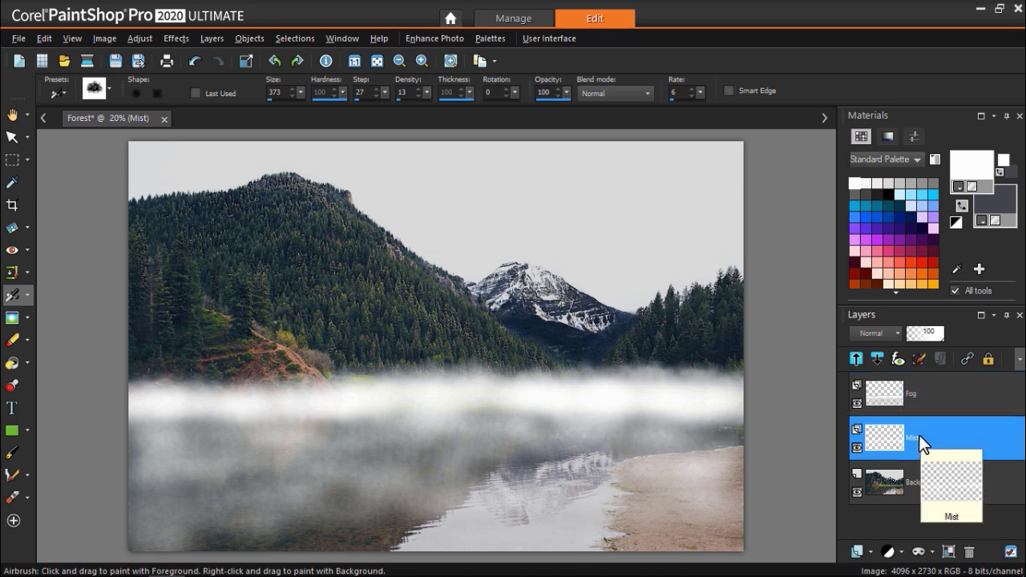
{"action": "left_click", "coordinate": [176, 38]}
{"action": "mouse_move", "coordinate": [223, 106]}
{"action": "left_click", "coordinate": [391, 170]}
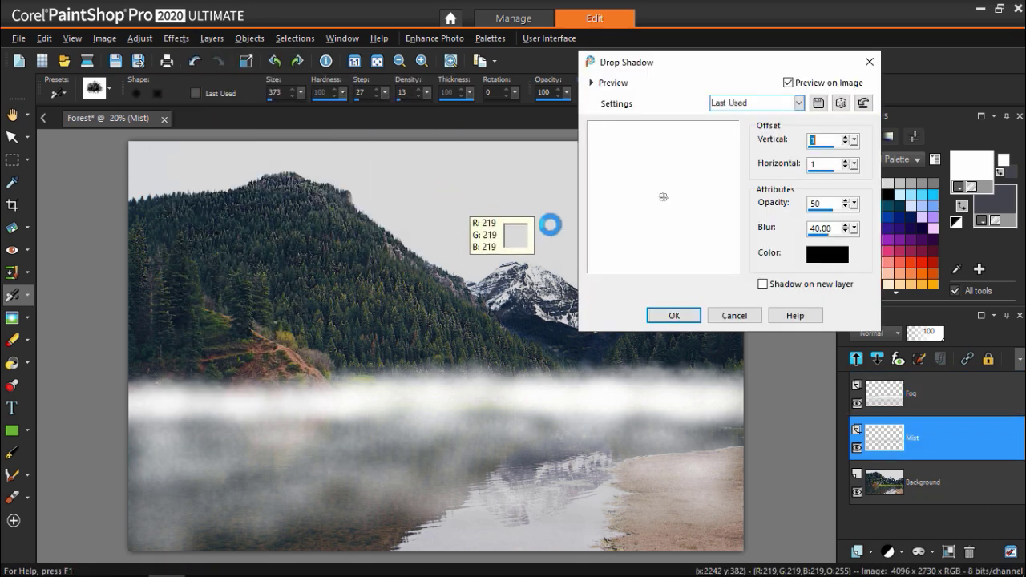
{"action": "left_click", "coordinate": [672, 316]}
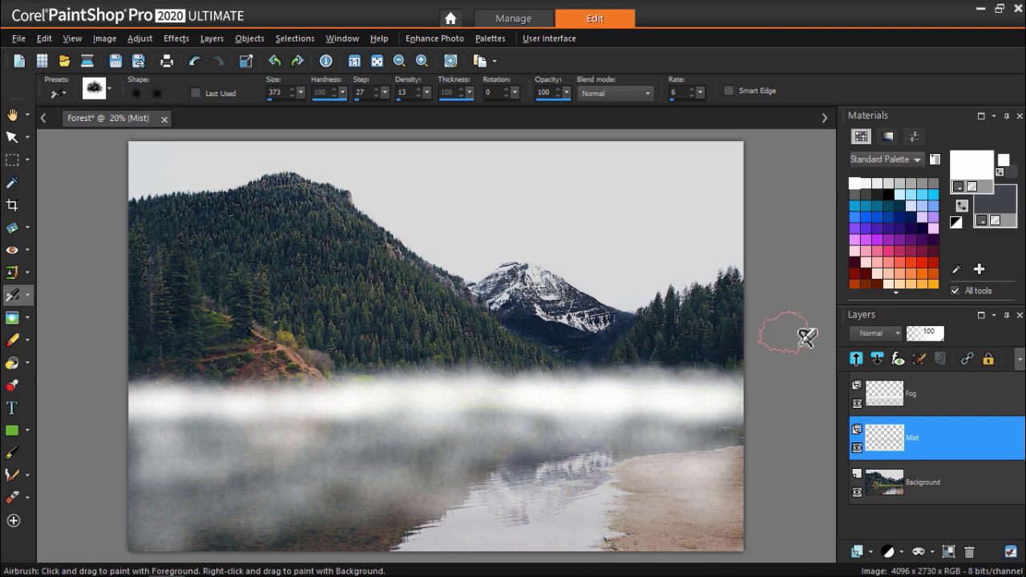
Lower the Fog layer's opacity to 75
{"action": "left_click", "coordinate": [930, 396]}
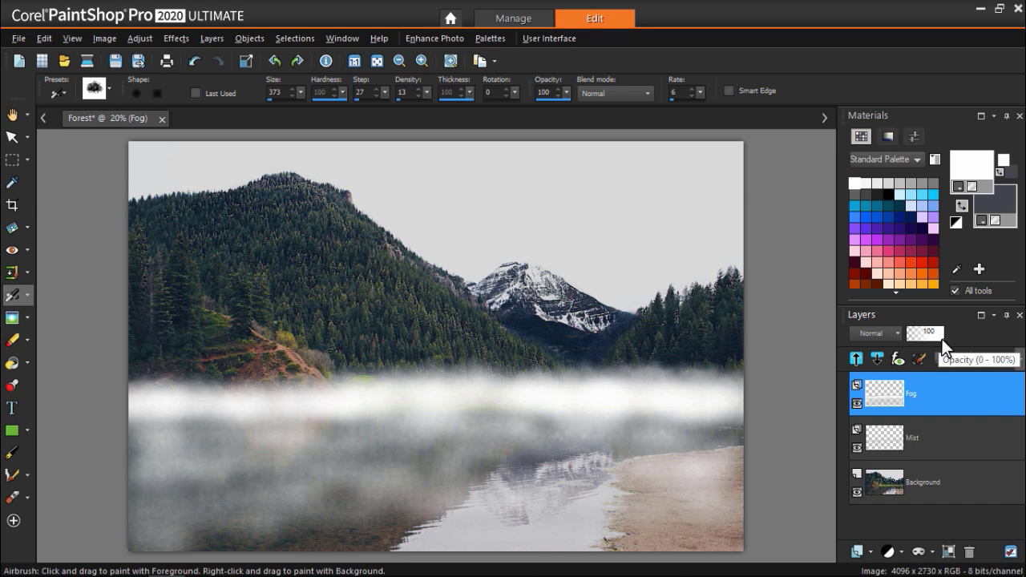
{"action": "left_click_drag", "start_coordinate": [942, 339], "coordinate": [934, 341]}
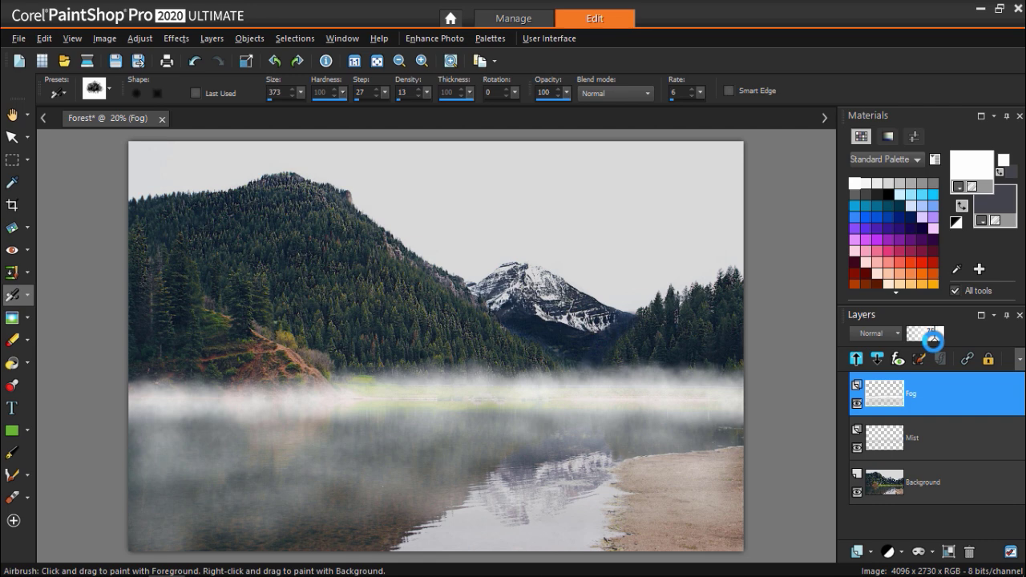
{"action": "left_click_drag", "start_coordinate": [932, 340], "coordinate": [934, 340]}
{"action": "key", "text": "a"}
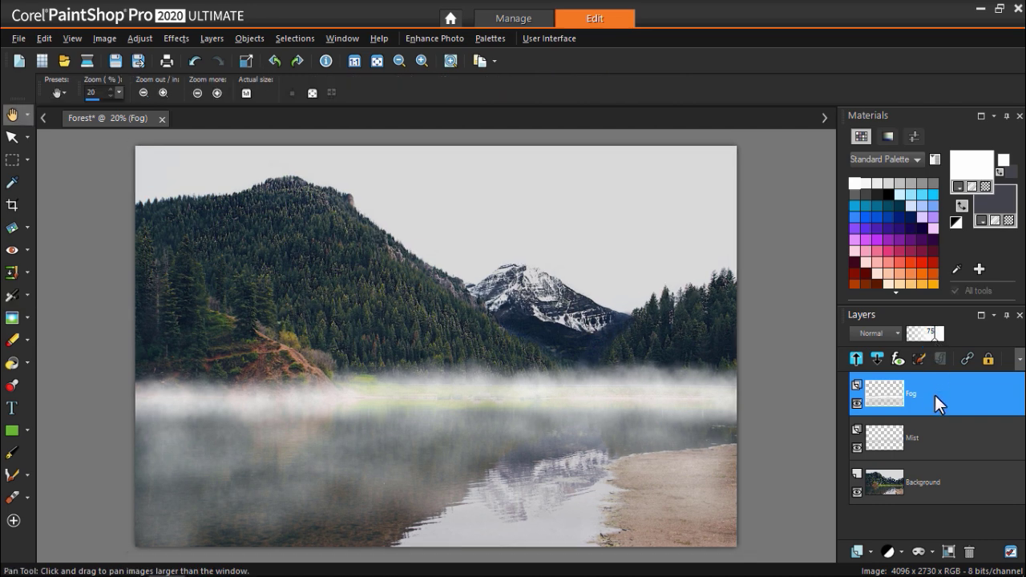
Test a lower opacity on the Mist layer, then reselect the Fog layer with the Pick tool
{"action": "left_click", "coordinate": [938, 433]}
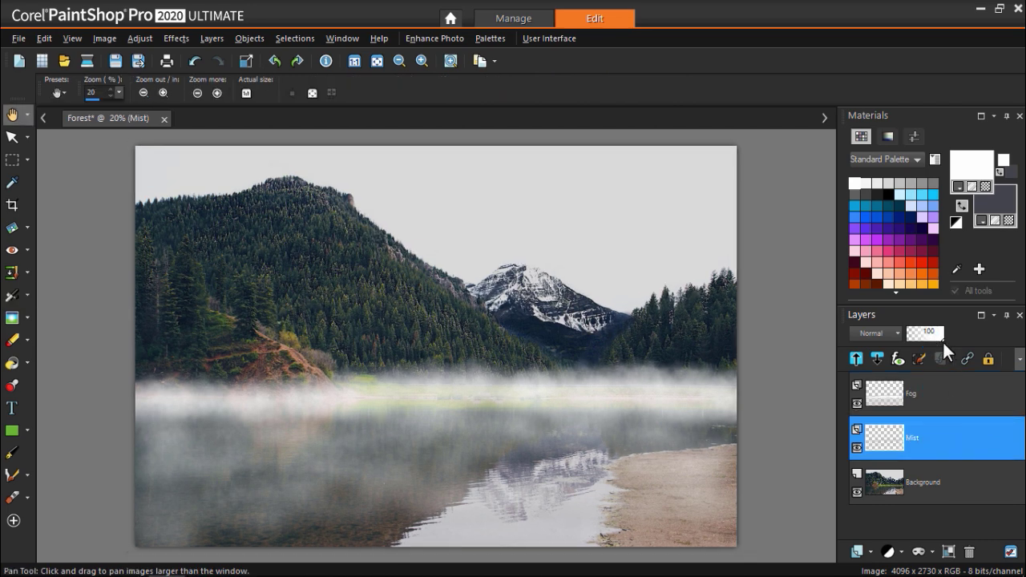
{"action": "left_click_drag", "start_coordinate": [941, 338], "coordinate": [960, 341]}
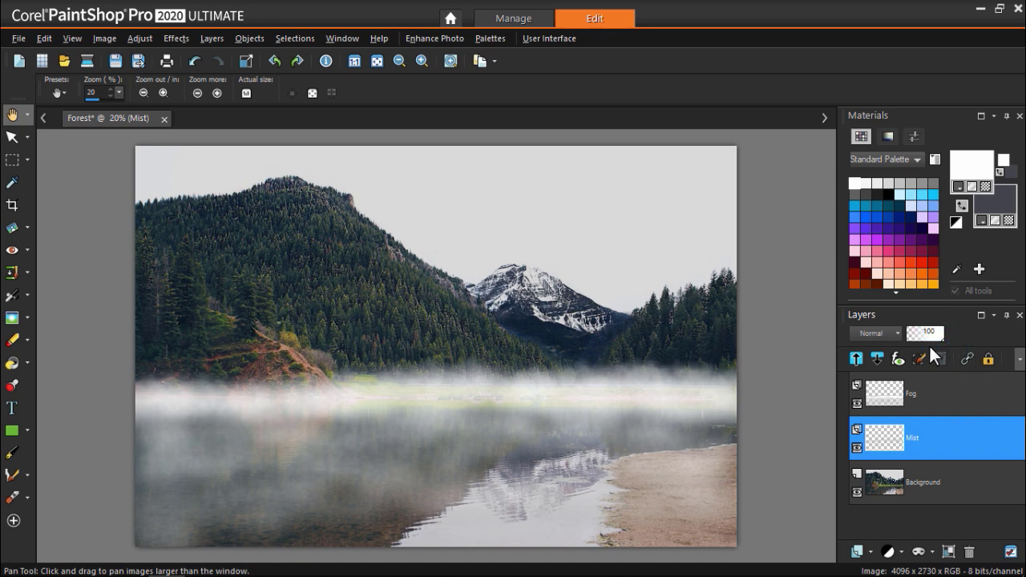
{"action": "left_click", "coordinate": [13, 136]}
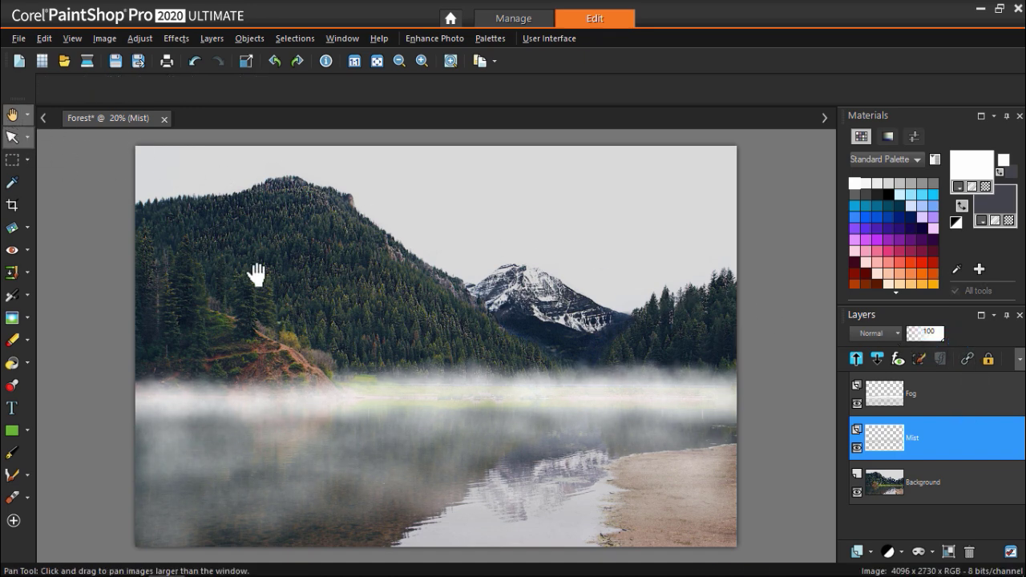
{"action": "left_click", "coordinate": [570, 402]}
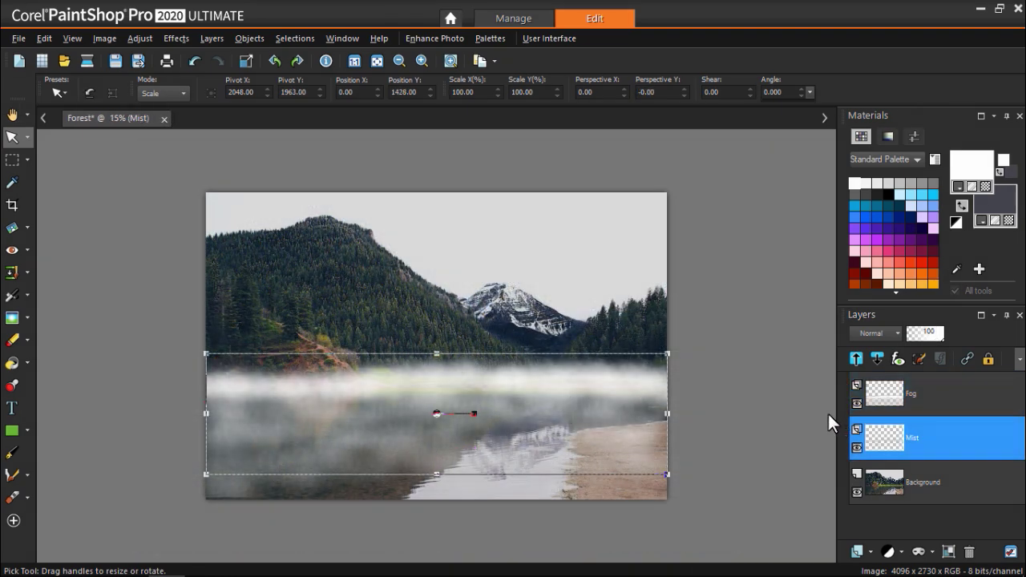
Duplicate the Fog layer, scale the copy to about 162%, and move it up over the mountains
{"action": "right_click", "coordinate": [913, 400]}
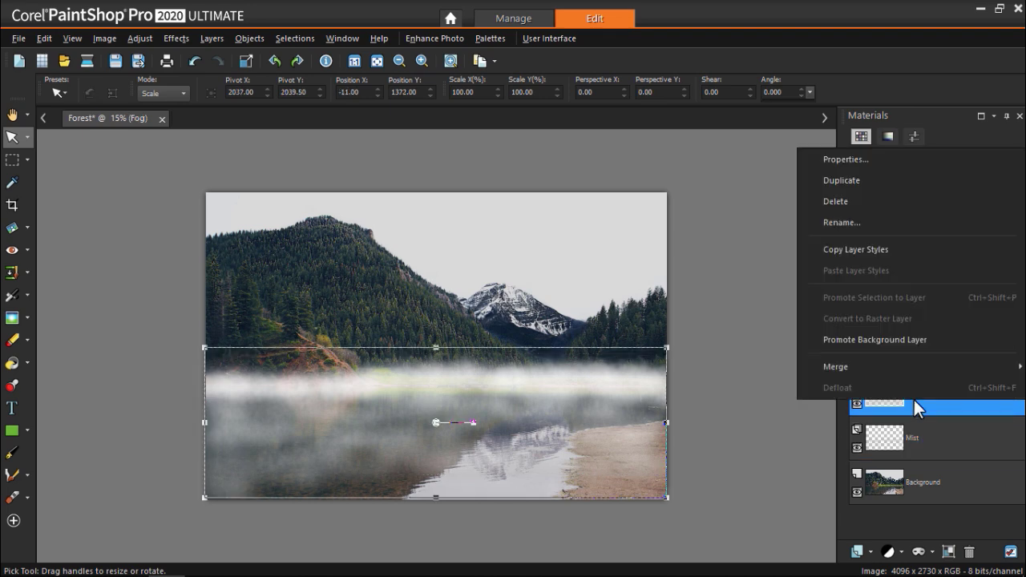
{"action": "left_click", "coordinate": [852, 186]}
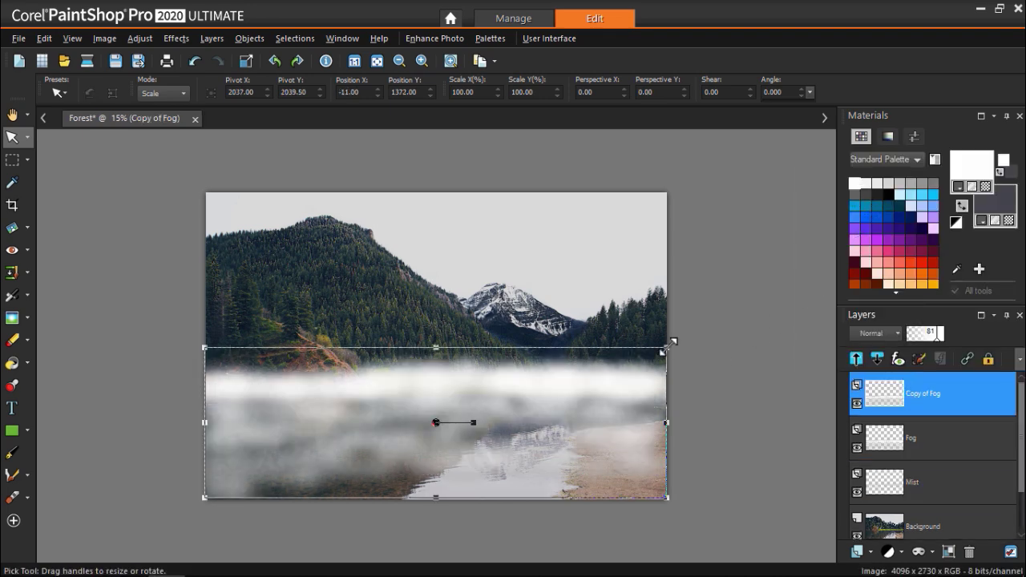
{"action": "left_click_drag", "start_coordinate": [674, 362], "coordinate": [733, 293]}
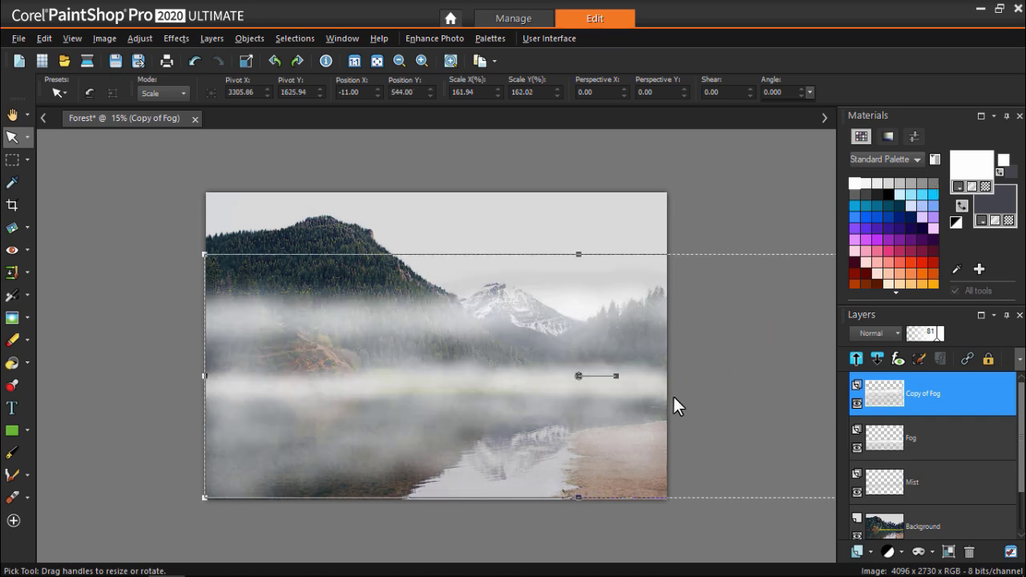
{"action": "left_click_drag", "start_coordinate": [641, 332], "coordinate": [625, 249]}
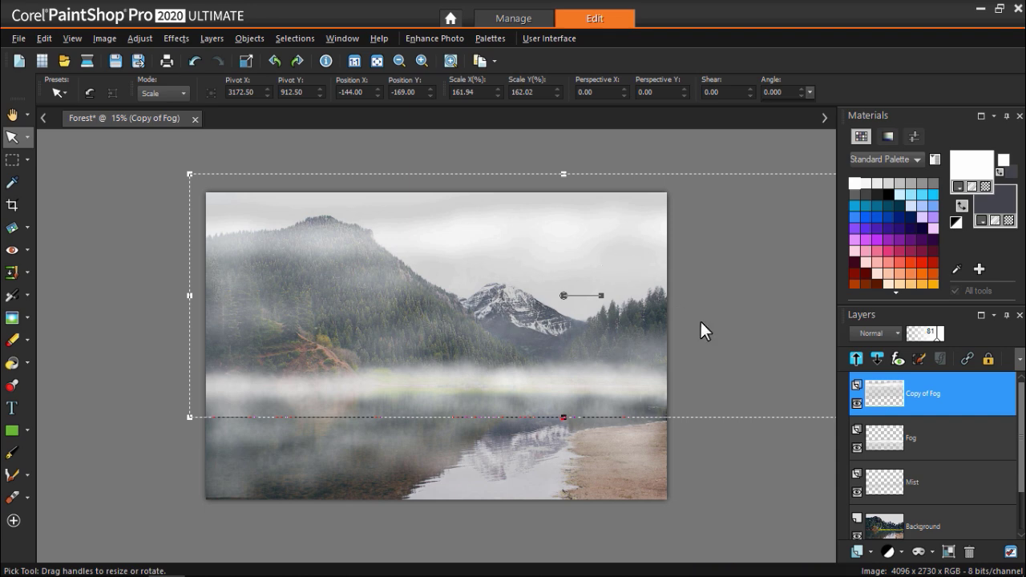
Set the Copy of Fog layer's opacity to 26 and toggle its visibility to compare
{"action": "left_click", "coordinate": [933, 336]}
{"action": "left_click_drag", "start_coordinate": [933, 337], "coordinate": [912, 346]}
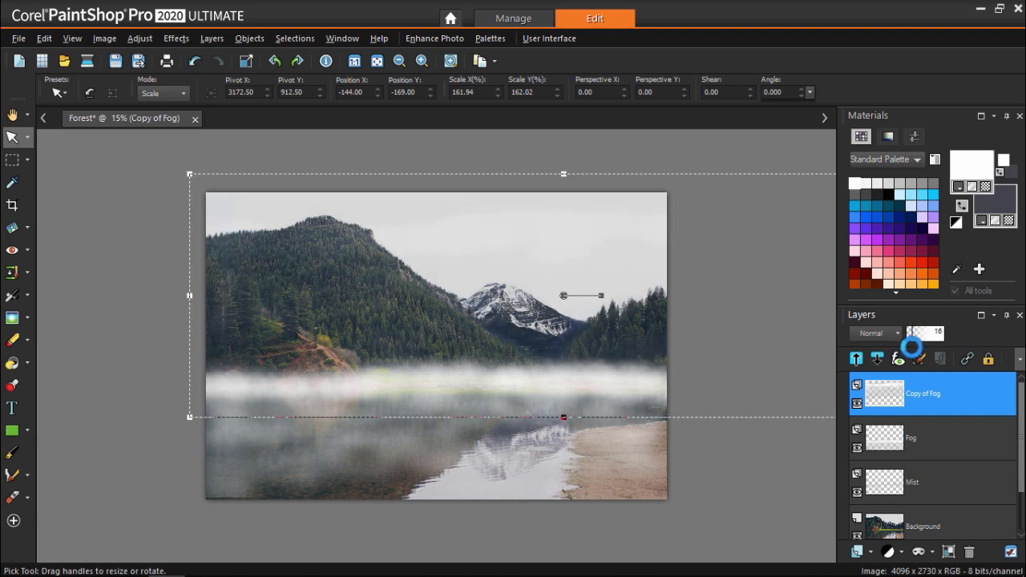
{"action": "left_click_drag", "start_coordinate": [911, 347], "coordinate": [917, 343]}
{"action": "key", "text": "a"}
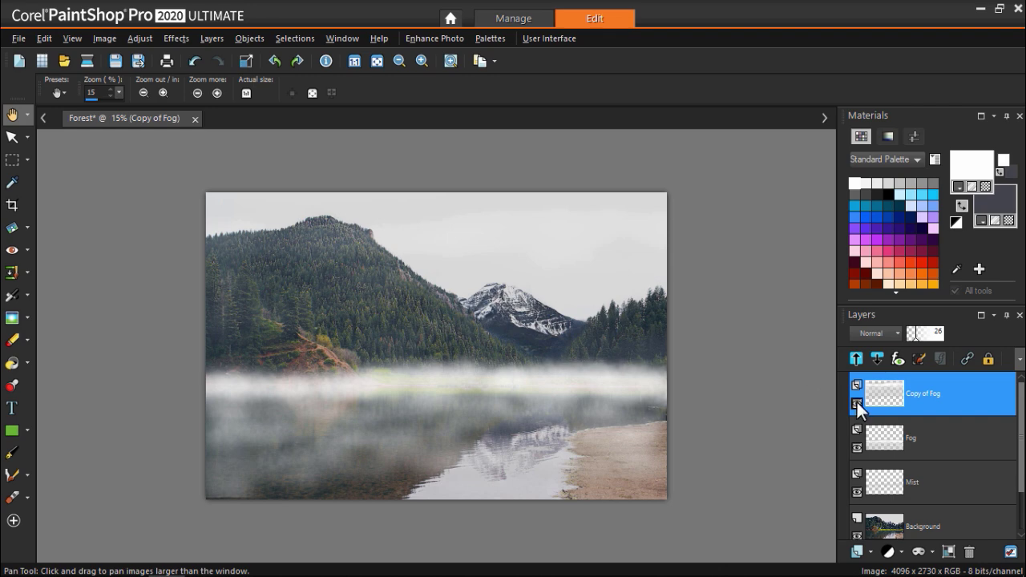
{"action": "left_click", "coordinate": [857, 404]}
{"action": "left_click", "coordinate": [857, 404]}
Erase the dense lower-left fog on the Fog layer with the Eraser at opacity 17
{"action": "left_click", "coordinate": [882, 437]}
{"action": "key", "text": "k"}
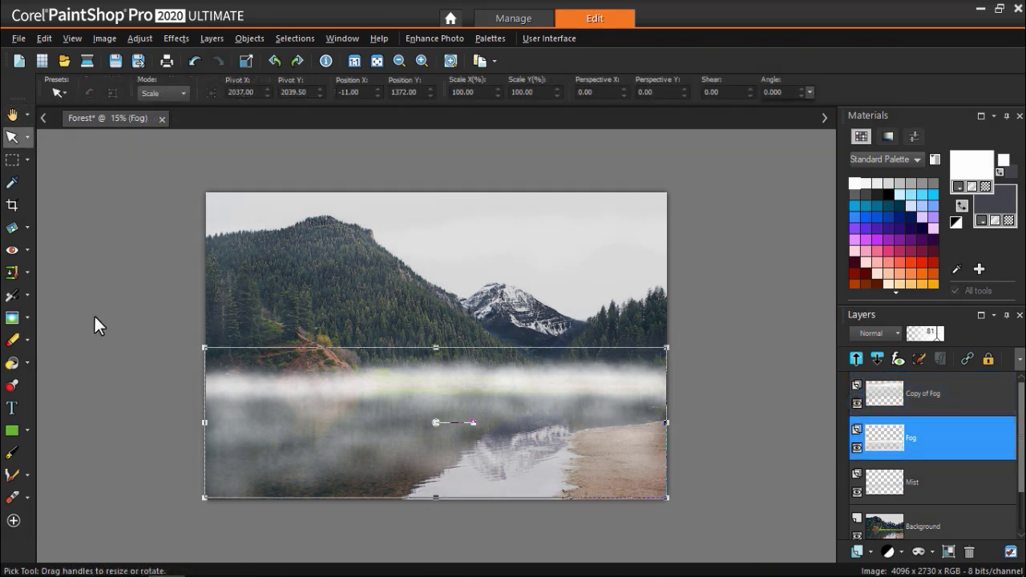
{"action": "left_click", "coordinate": [14, 340]}
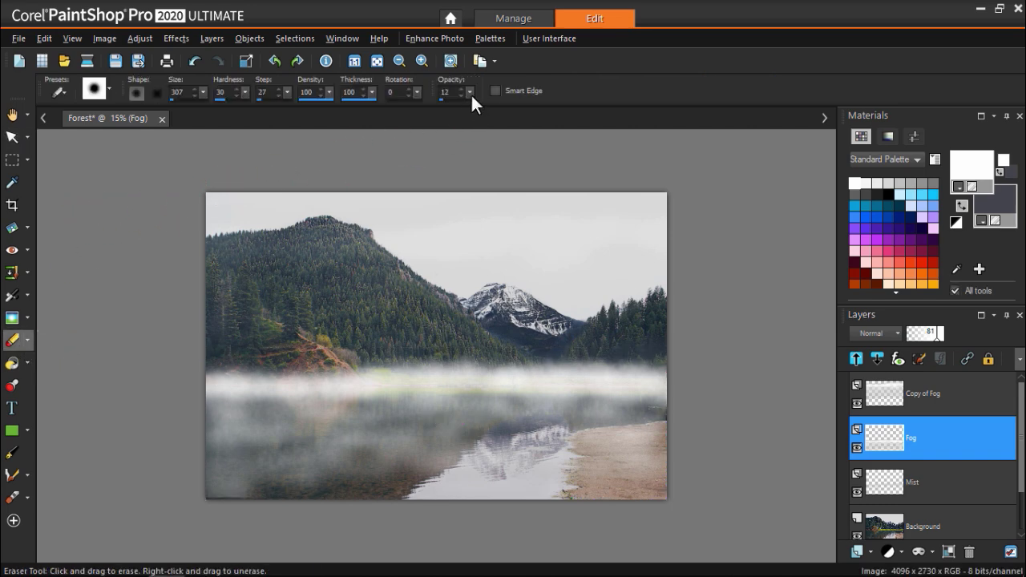
{"action": "left_click_drag", "start_coordinate": [471, 95], "coordinate": [475, 99]}
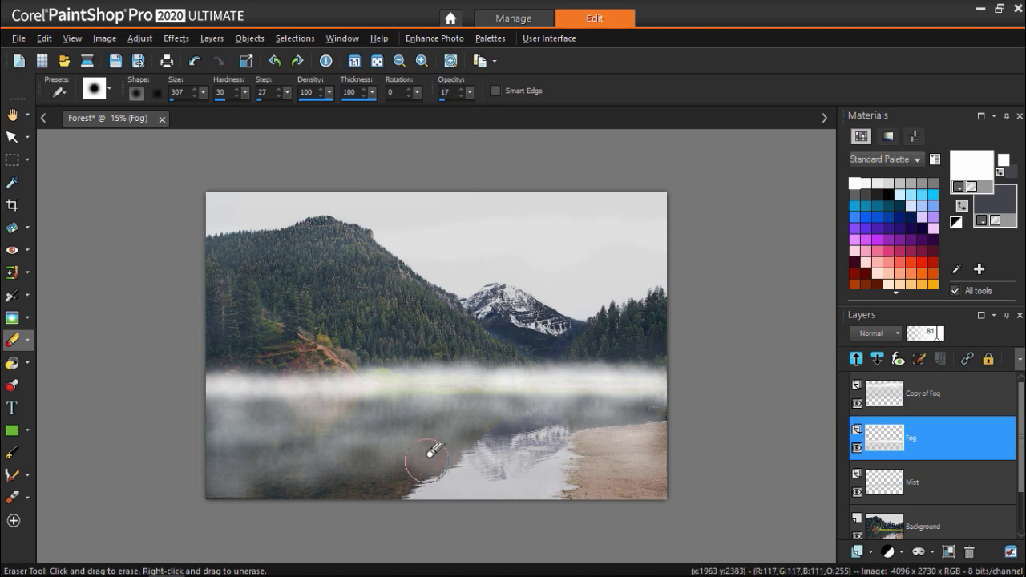
{"action": "mouse_move", "coordinate": [376, 460]}
{"action": "left_mouse_down"}
{"action": "mouse_move", "coordinate": [220, 485]}
{"action": "mouse_move", "coordinate": [242, 486]}
{"action": "mouse_move", "coordinate": [204, 459]}
{"action": "mouse_move", "coordinate": [374, 450]}
{"action": "mouse_move", "coordinate": [344, 459]}
{"action": "mouse_move", "coordinate": [373, 458]}
{"action": "mouse_move", "coordinate": [235, 470]}
{"action": "mouse_move", "coordinate": [234, 431]}
{"action": "mouse_move", "coordinate": [214, 423]}
{"action": "mouse_move", "coordinate": [249, 427]}
{"action": "mouse_move", "coordinate": [204, 432]}
{"action": "mouse_move", "coordinate": [435, 428]}
{"action": "left_mouse_up"}
Thin out more of the thick fog across the lower lake with the low-opacity eraser
{"action": "scroll", "coordinate": [435, 428], "scroll_direction": "up", "scroll_amount": 1}
{"action": "mouse_move", "coordinate": [660, 435]}
{"action": "left_mouse_down"}
{"action": "mouse_move", "coordinate": [630, 437]}
{"action": "mouse_move", "coordinate": [709, 434]}
{"action": "mouse_move", "coordinate": [539, 460]}
{"action": "mouse_move", "coordinate": [151, 469]}
{"action": "mouse_move", "coordinate": [379, 483]}
{"action": "left_mouse_up"}
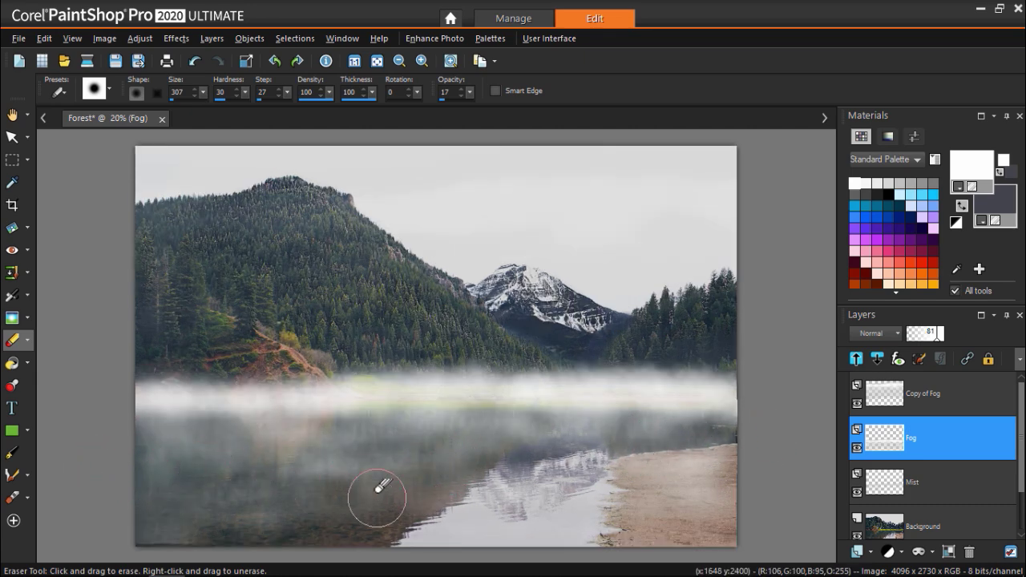
{"action": "scroll", "coordinate": [380, 484], "scroll_direction": "down", "scroll_amount": 2}
{"action": "scroll", "coordinate": [95, 218], "scroll_direction": "up", "scroll_amount": 1}
{"action": "left_click", "coordinate": [12, 114]}
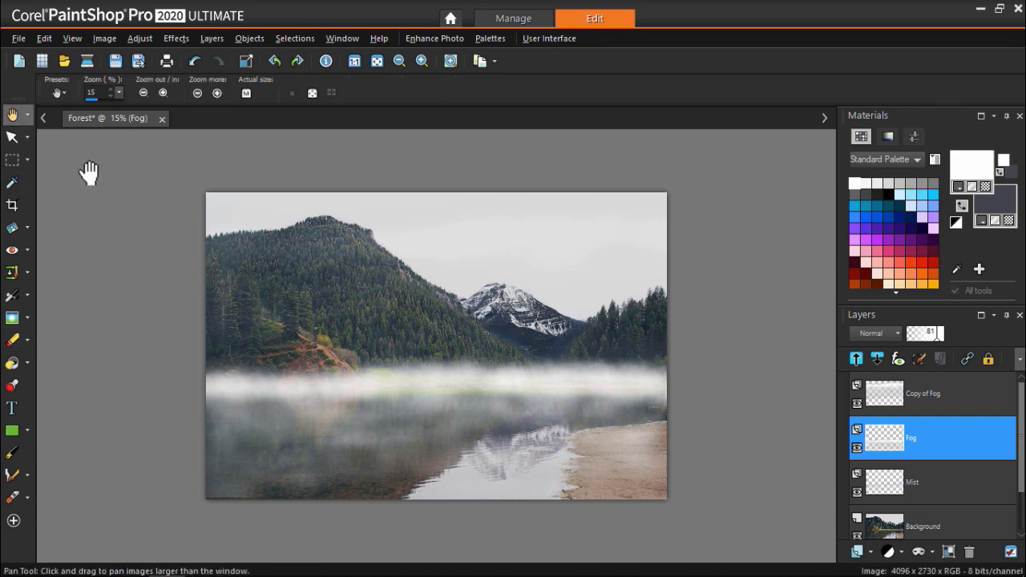